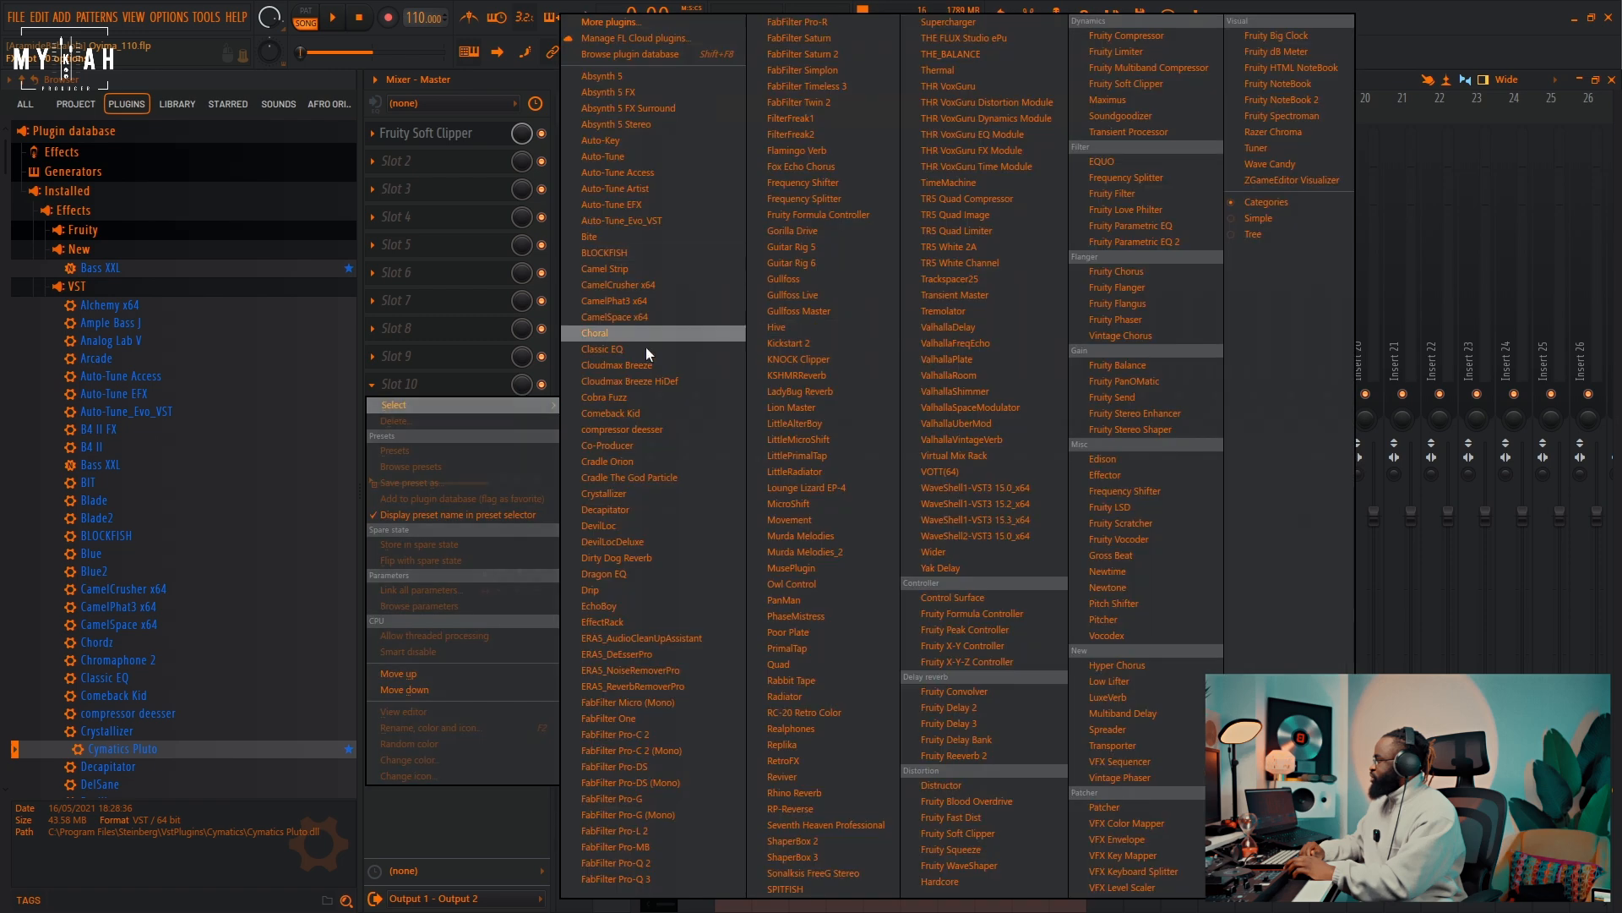
Step: Load Co-Producer into slot 10 of the Master mixer channel and set its key to D Major
{"action": "left_click", "coordinate": [604, 445]}
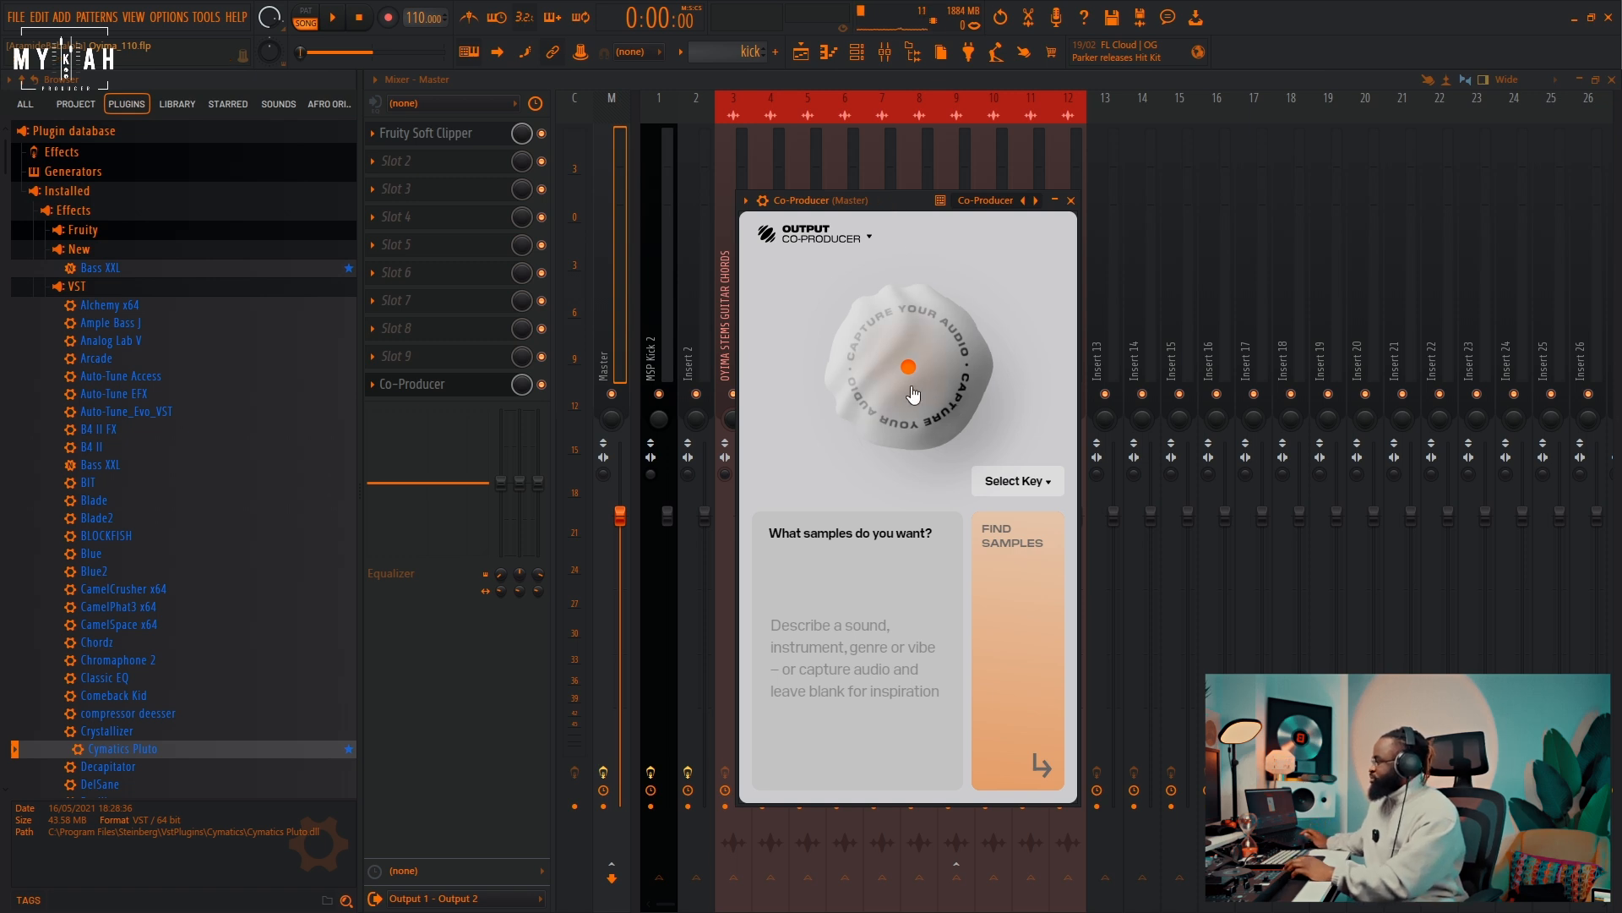
{"action": "left_click", "coordinate": [1020, 481]}
{"action": "left_click", "coordinate": [856, 54]}
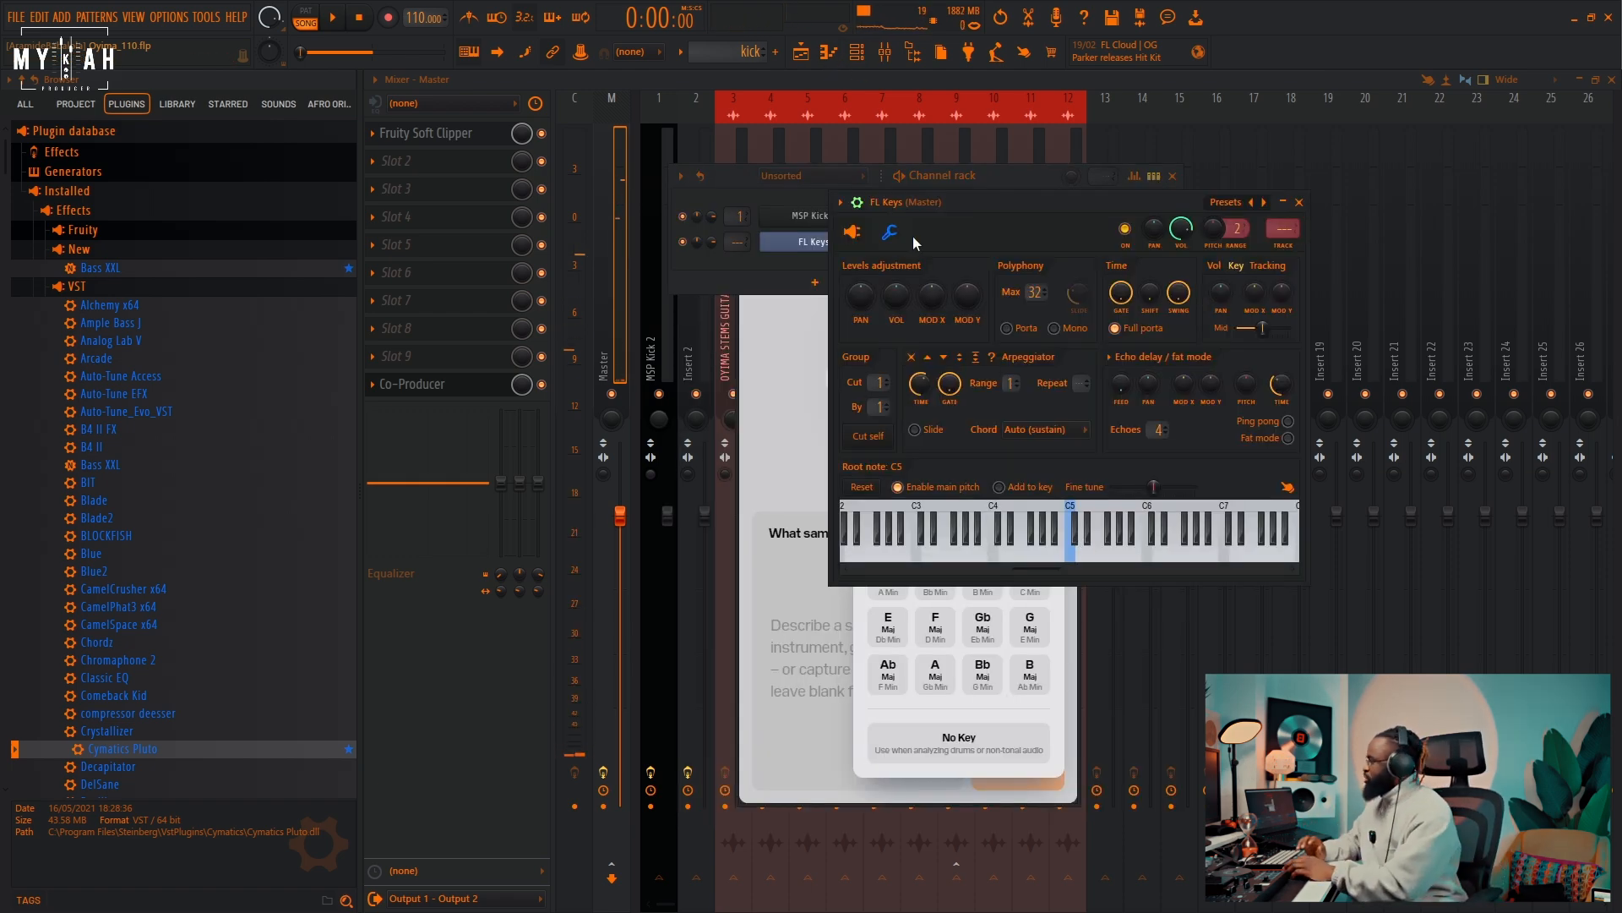
{"action": "left_click", "coordinate": [769, 348]}
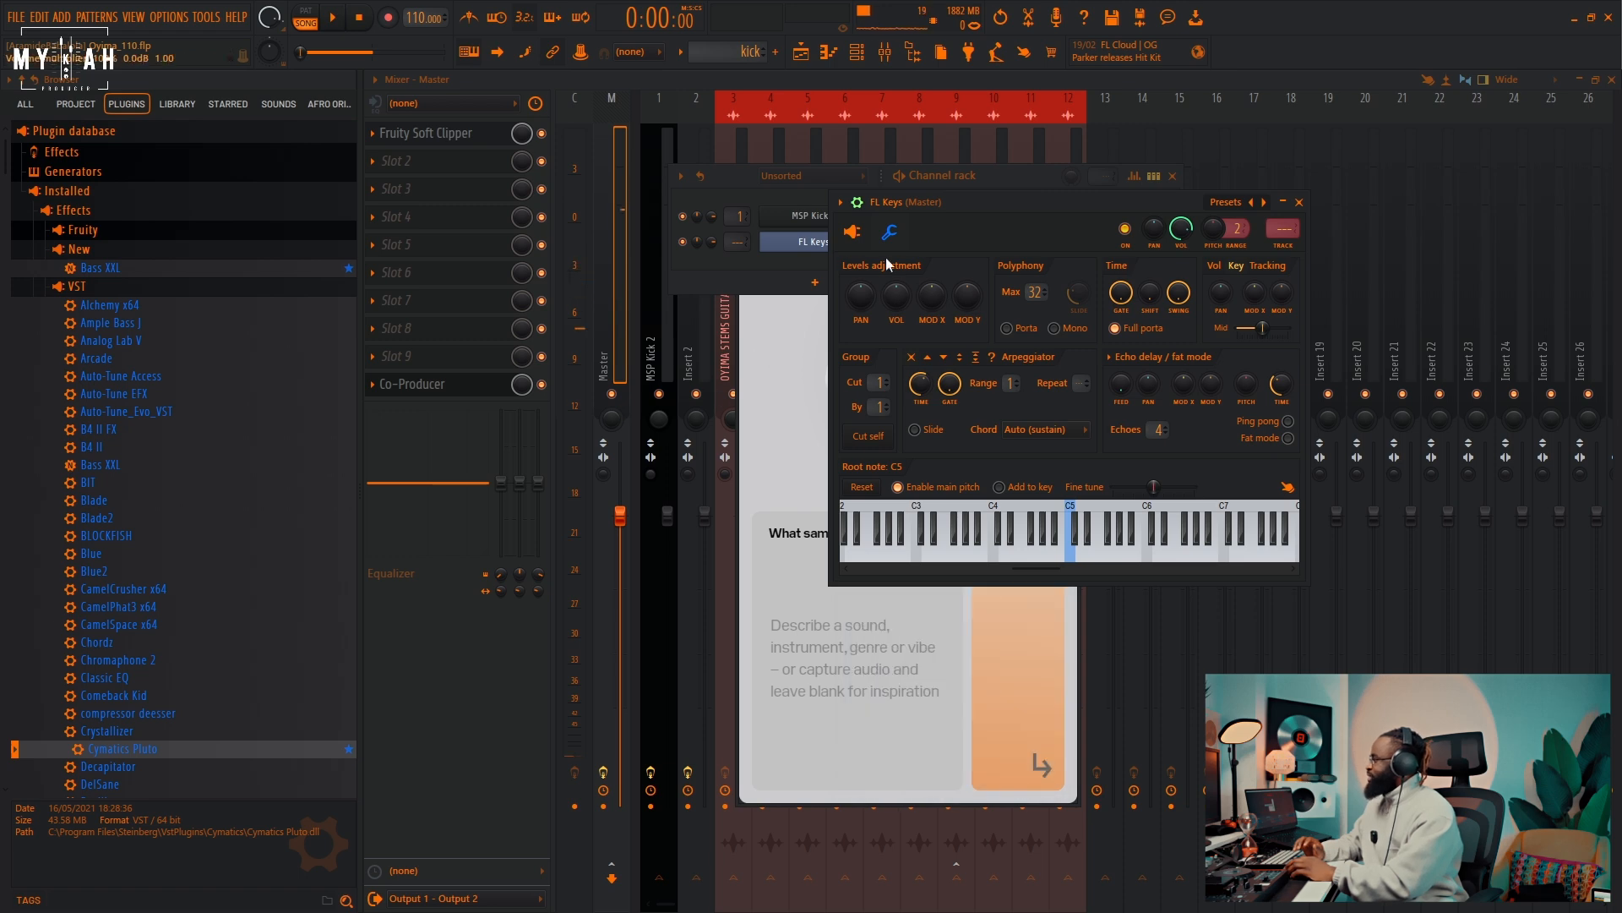
{"action": "key", "text": "Escape"}
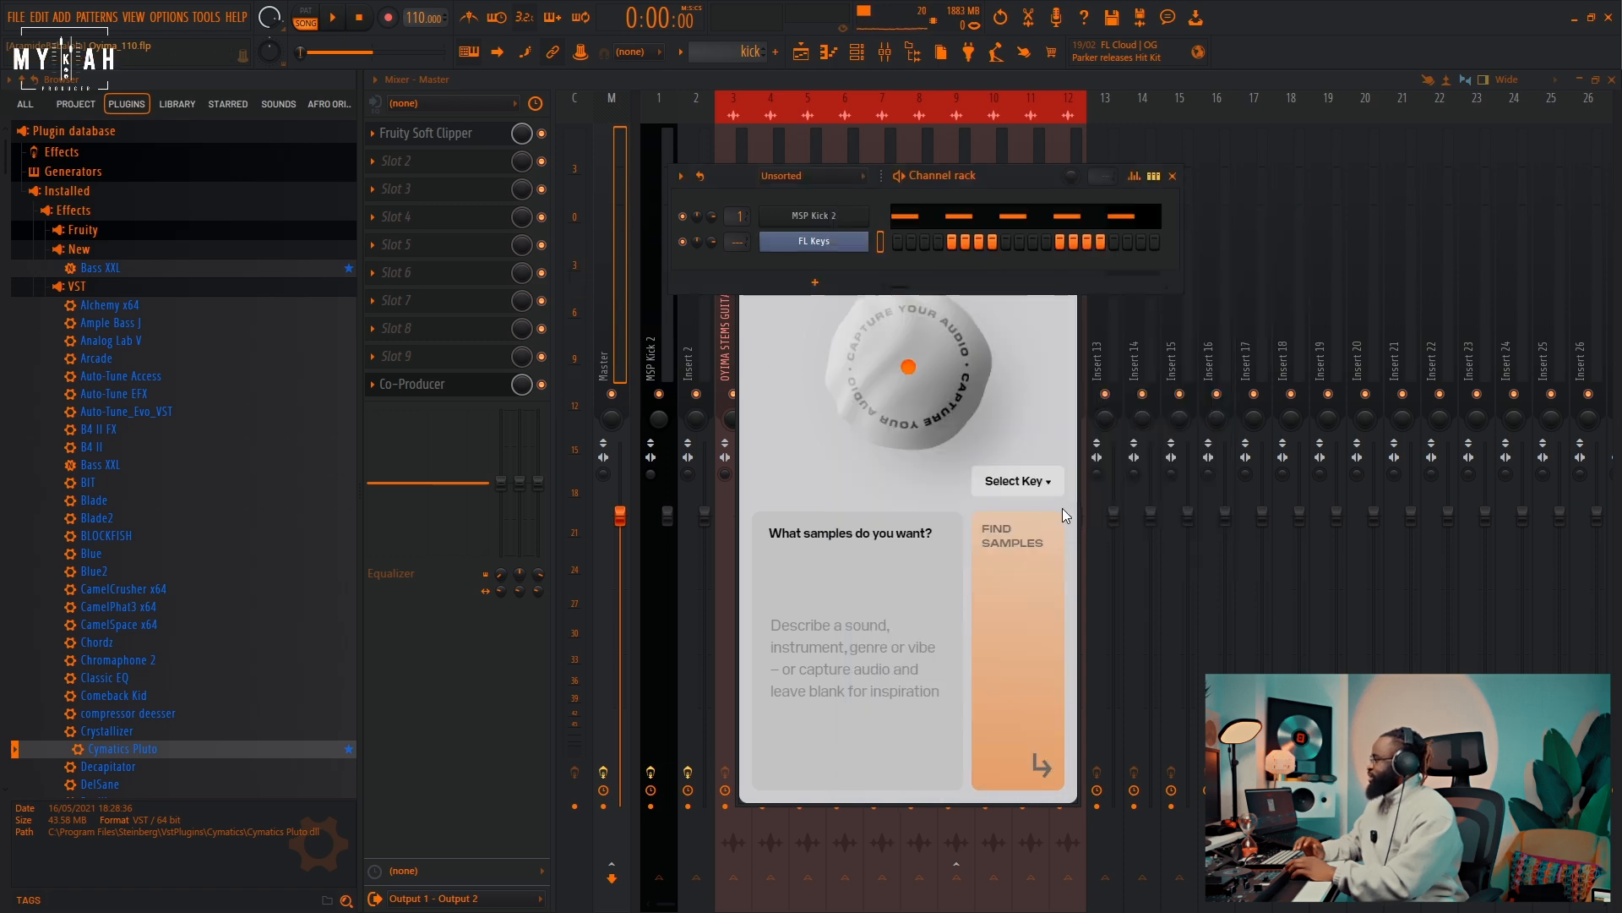
{"action": "left_click", "coordinate": [1017, 481]}
{"action": "left_click", "coordinate": [983, 581]}
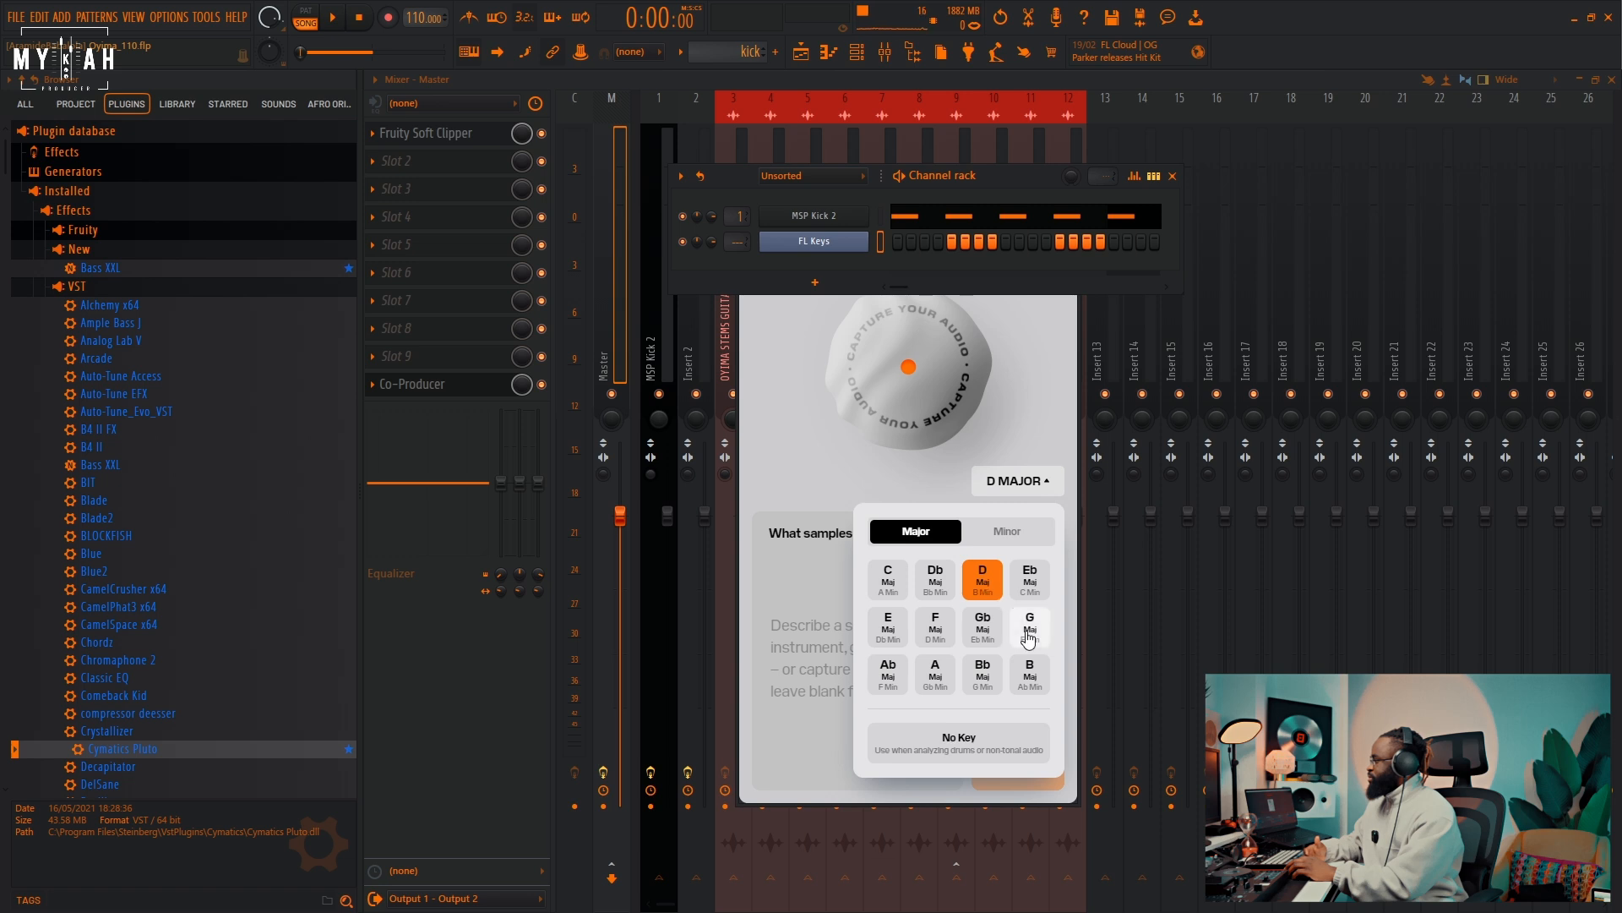
{"action": "left_click", "coordinate": [960, 492]}
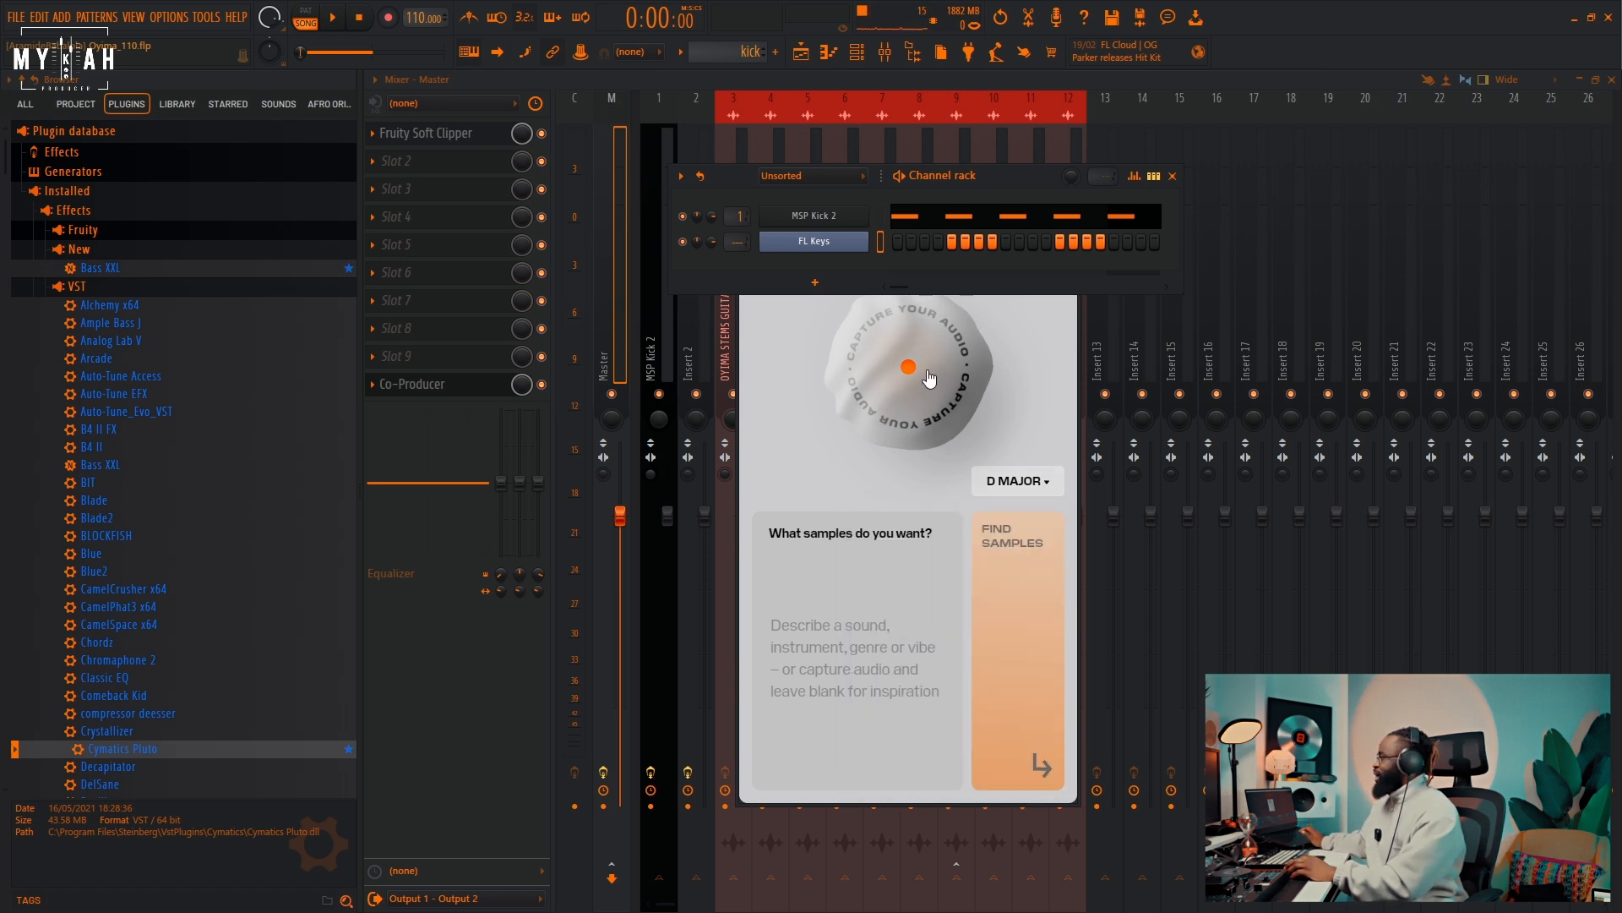
Step: Clear space around the Co-Producer window, capture the song's audio with it during playback, and stop the song
{"action": "left_click_drag", "start_coordinate": [1030, 179], "coordinate": [1307, 252]}
{"action": "left_click_drag", "start_coordinate": [889, 201], "coordinate": [774, 165]}
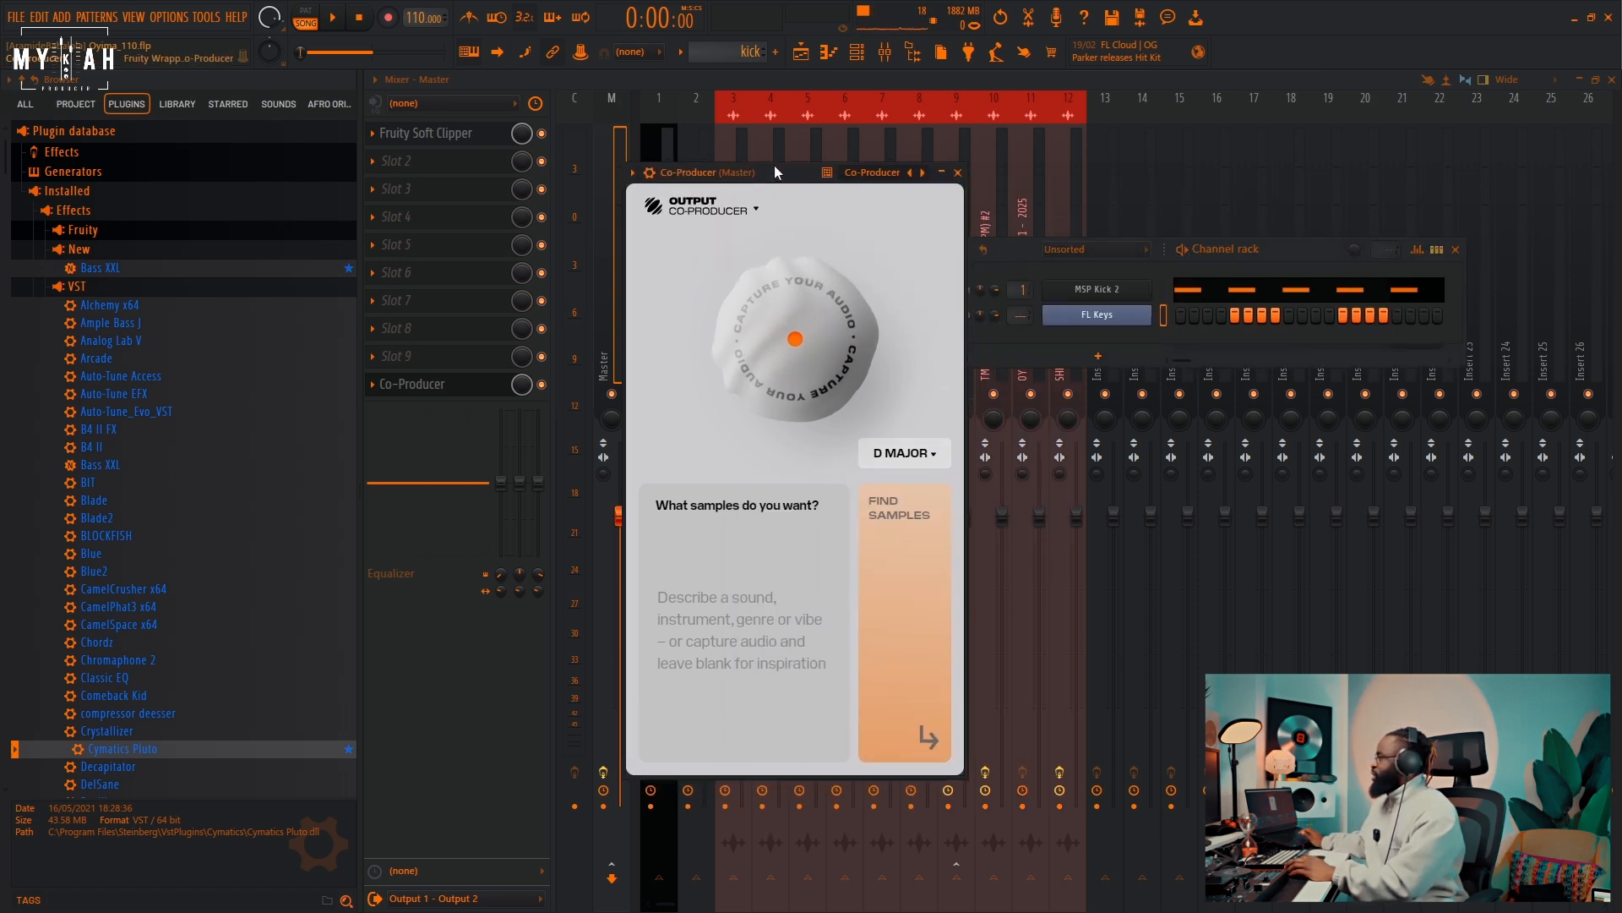
{"action": "left_click", "coordinate": [791, 330]}
{"action": "left_click", "coordinate": [334, 18]}
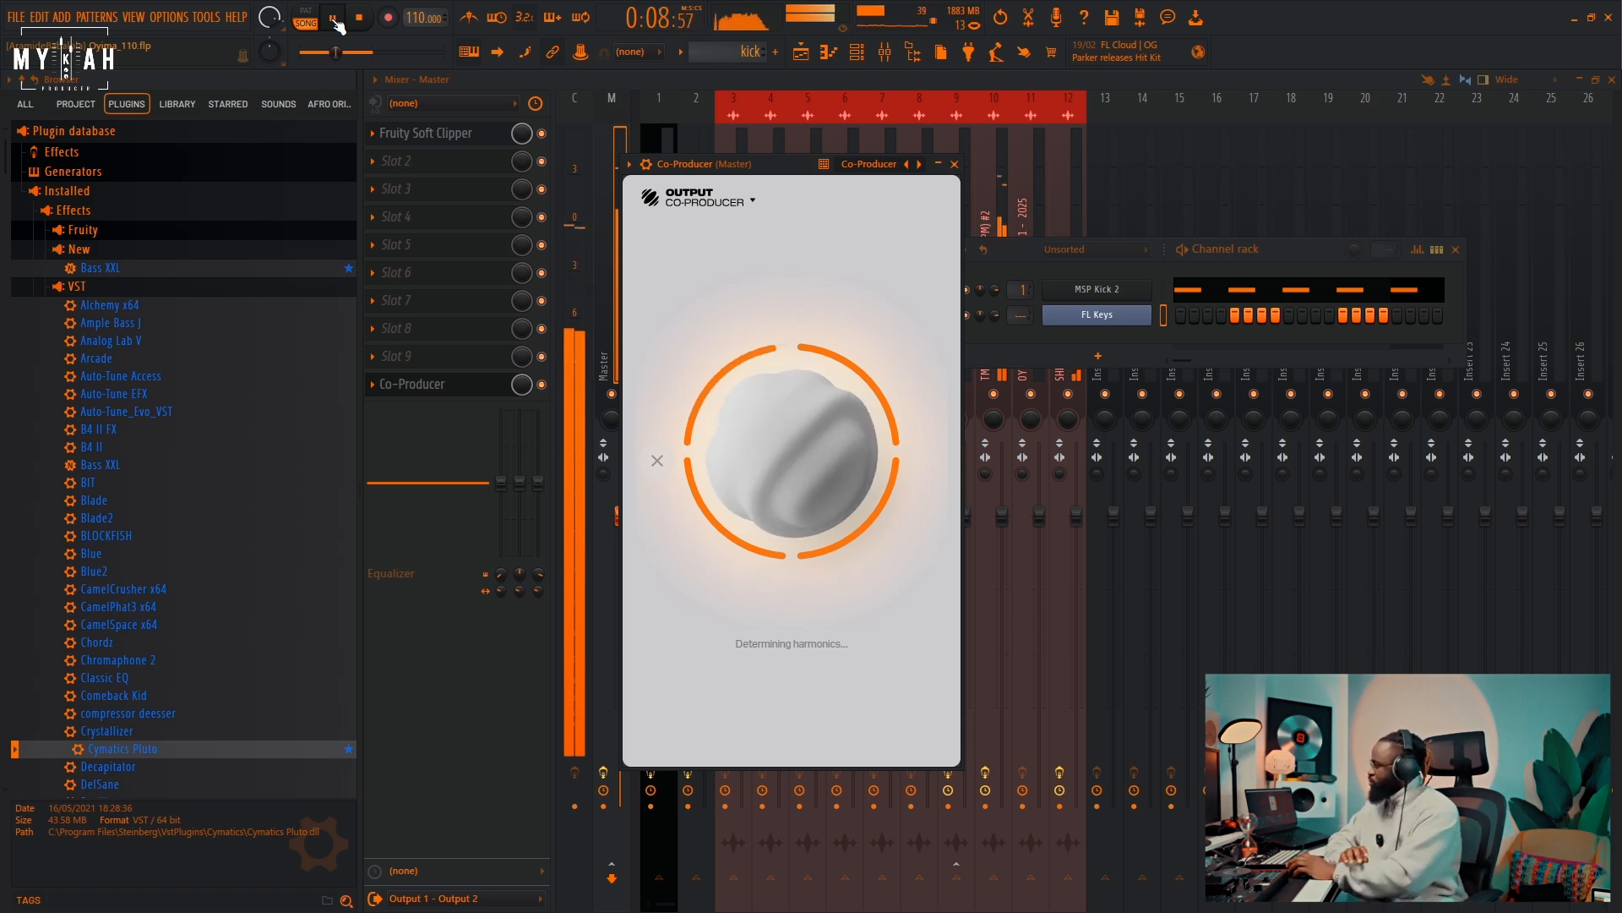
{"action": "left_click", "coordinate": [370, 22]}
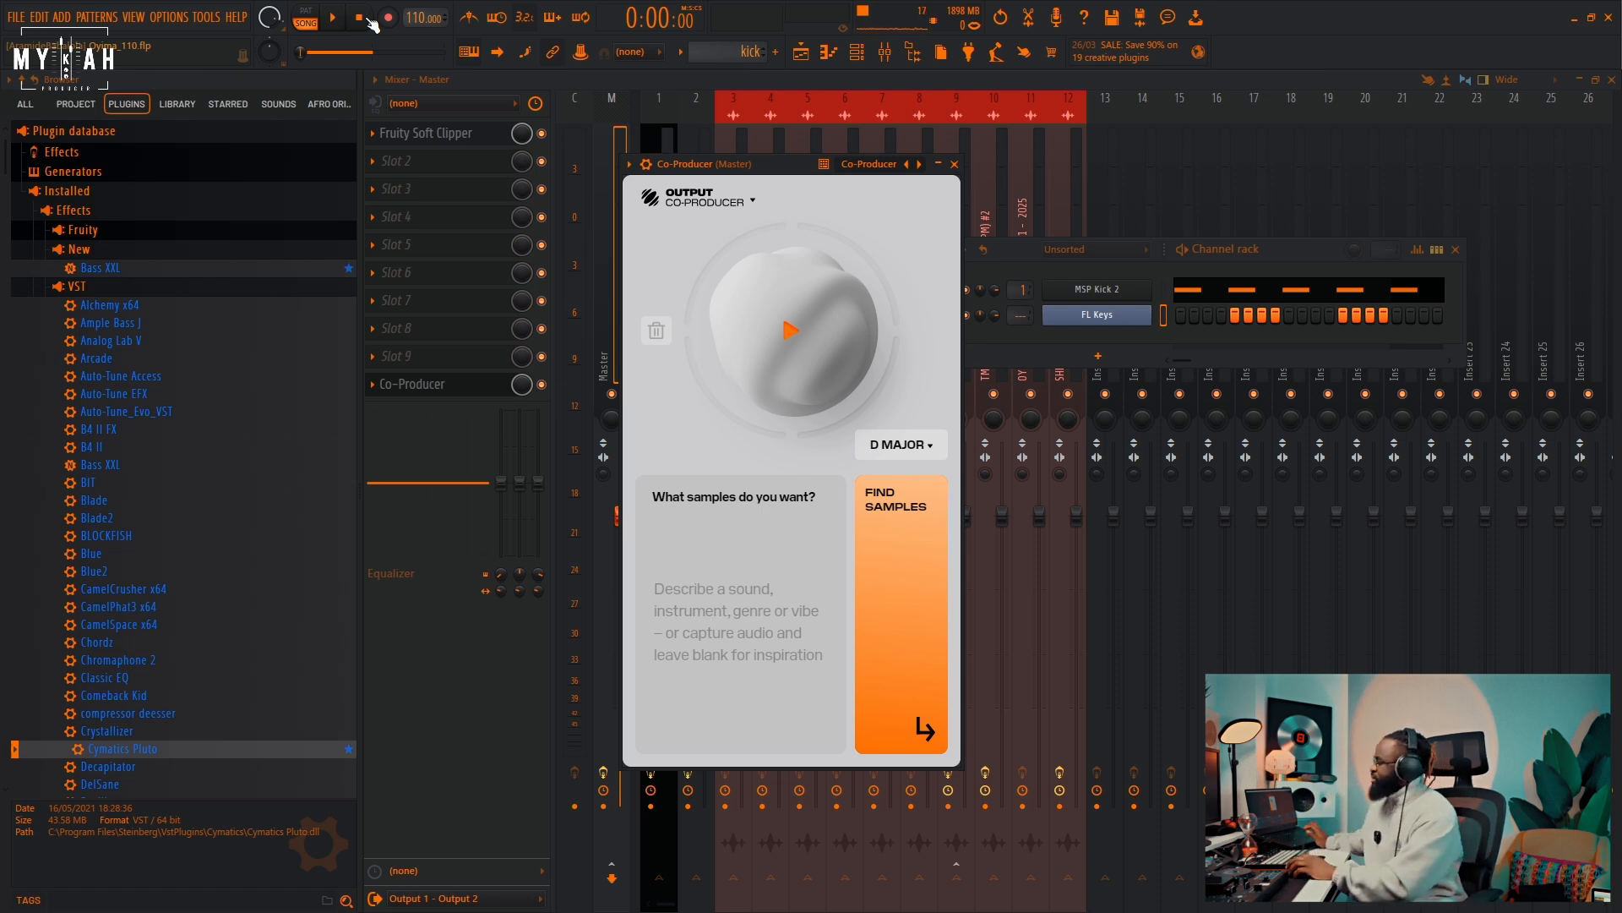
Step: Search Co-Producer for samples with the description "A Sax Solo Vibe"
{"action": "left_click", "coordinate": [729, 511]}
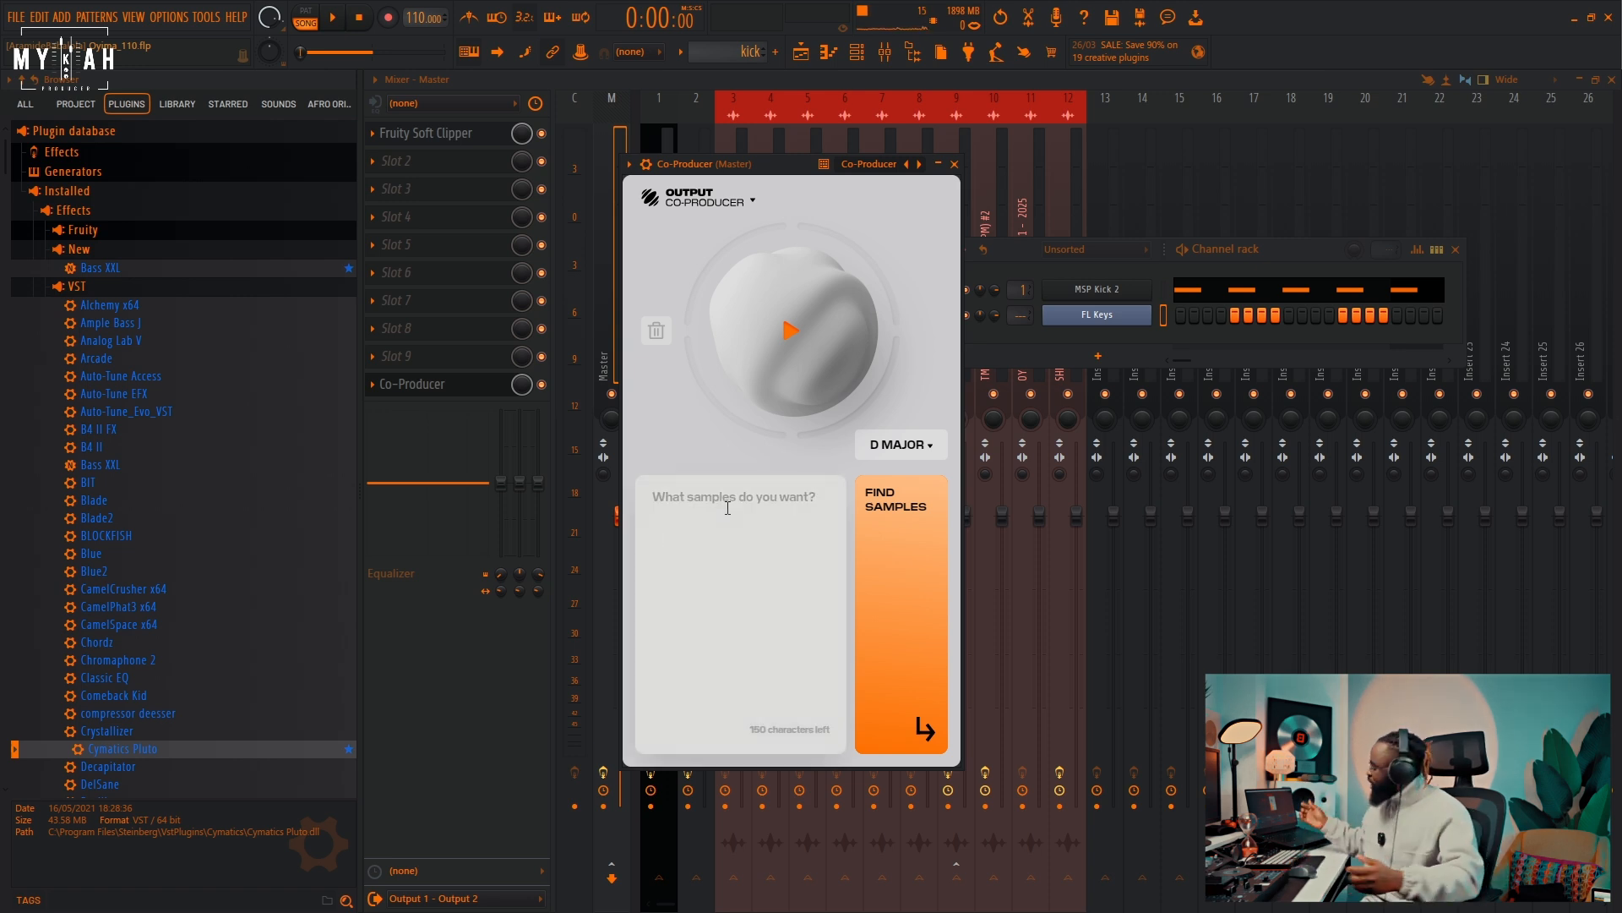
{"action": "type", "text": "A Sax"}
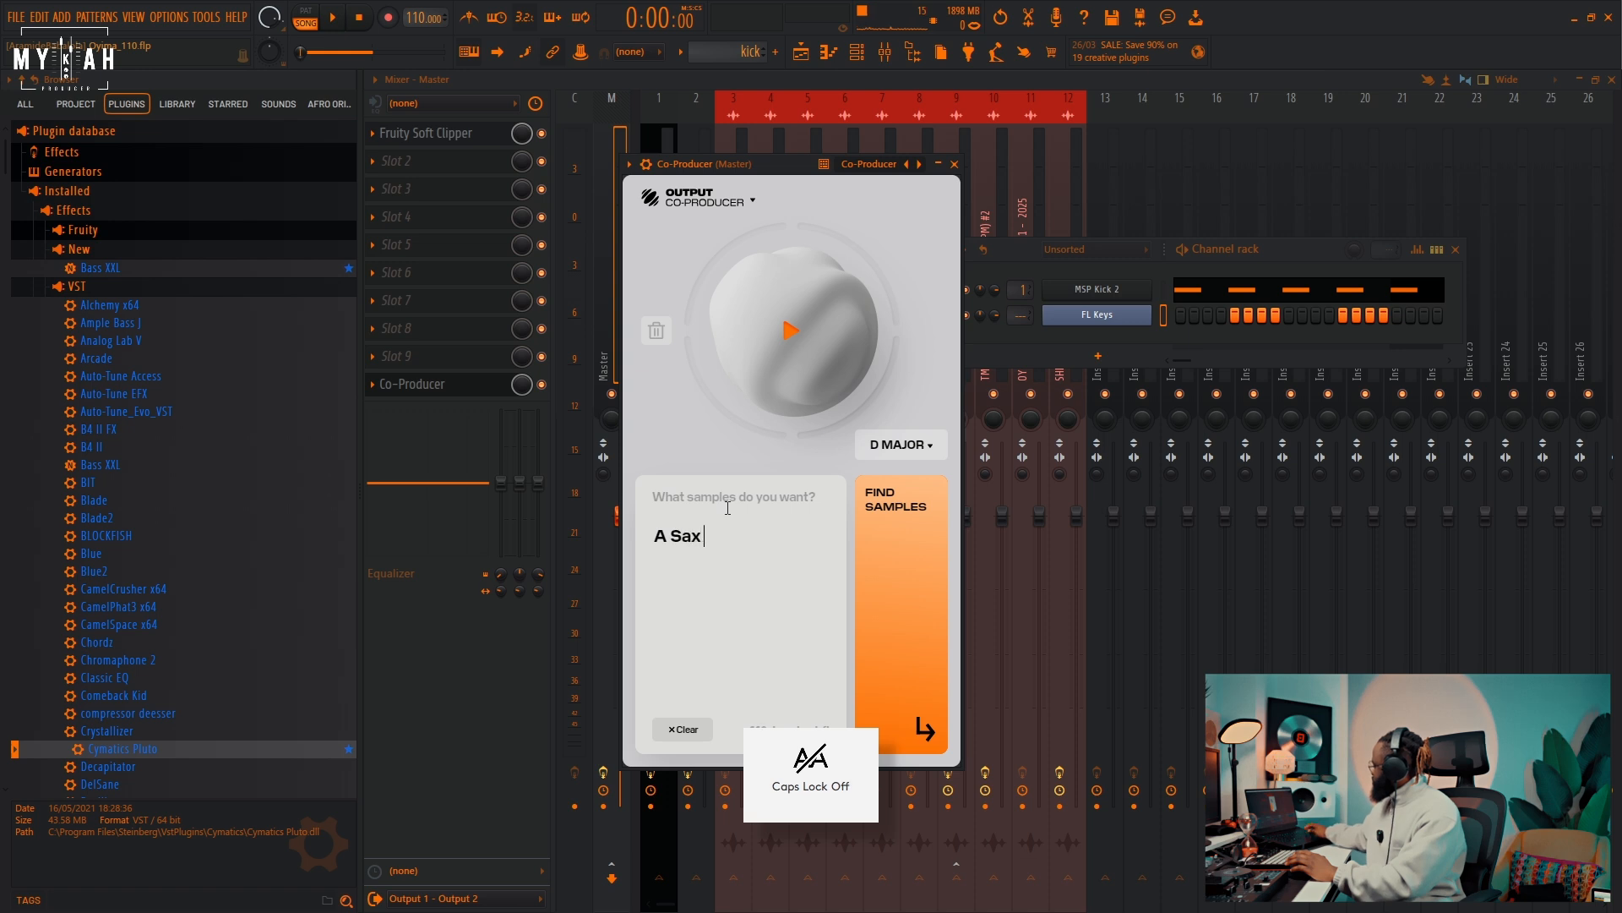
{"action": "key", "text": "Caps_Lock"}
{"action": "type", "text": "x S"}
{"action": "key", "text": "Caps_Lock"}
{"action": "type", "text": "olo Vibe"}
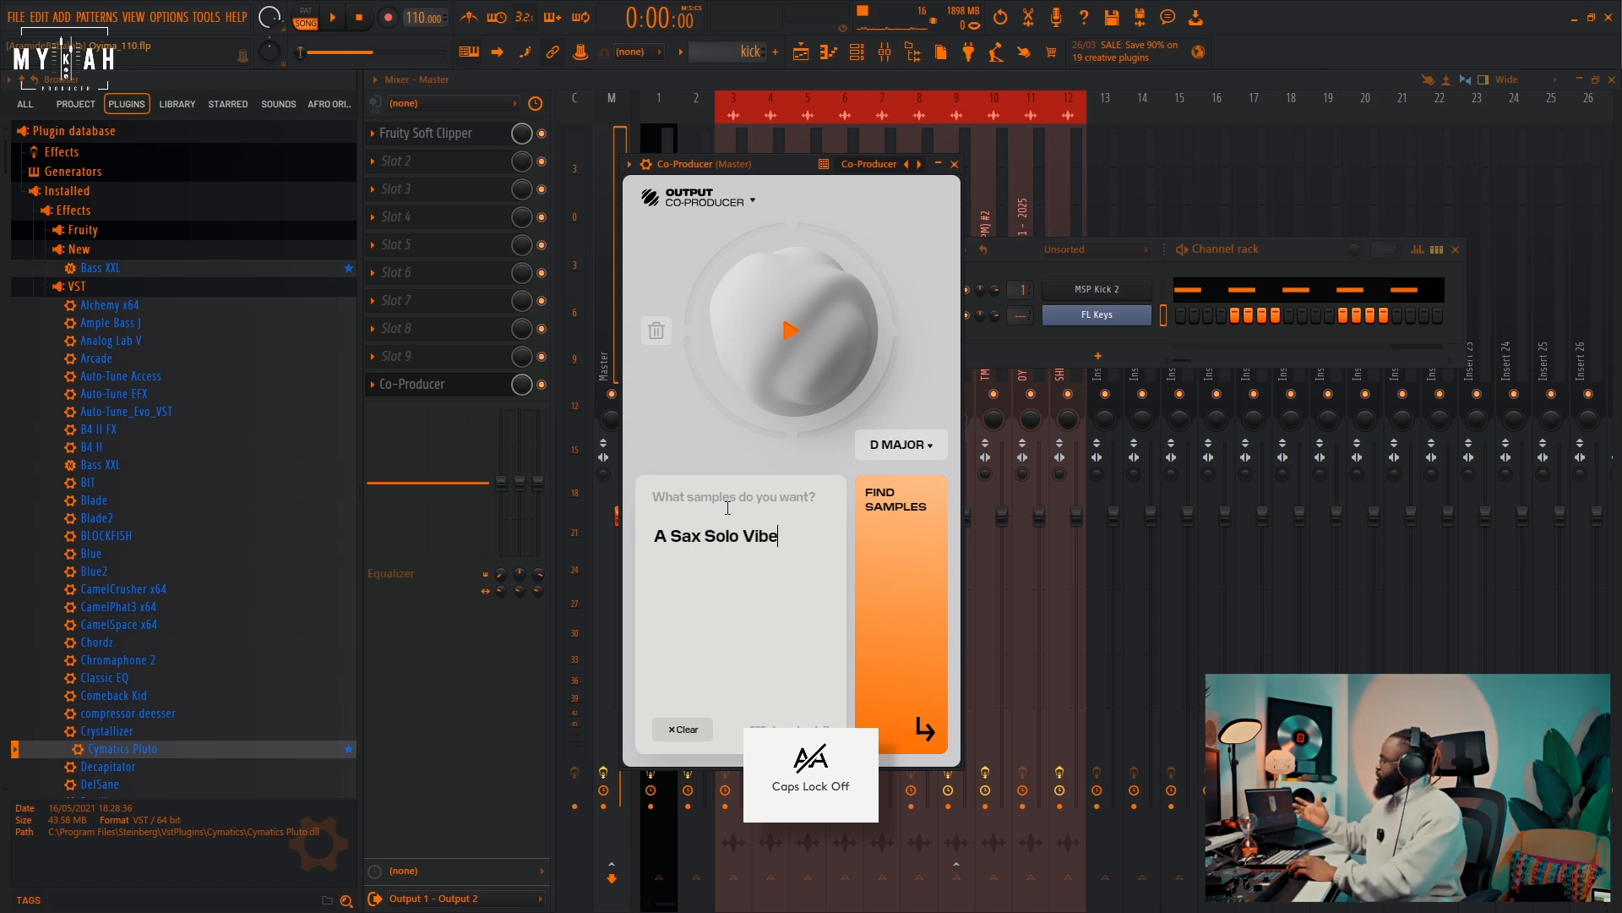
{"action": "left_click", "coordinate": [884, 626]}
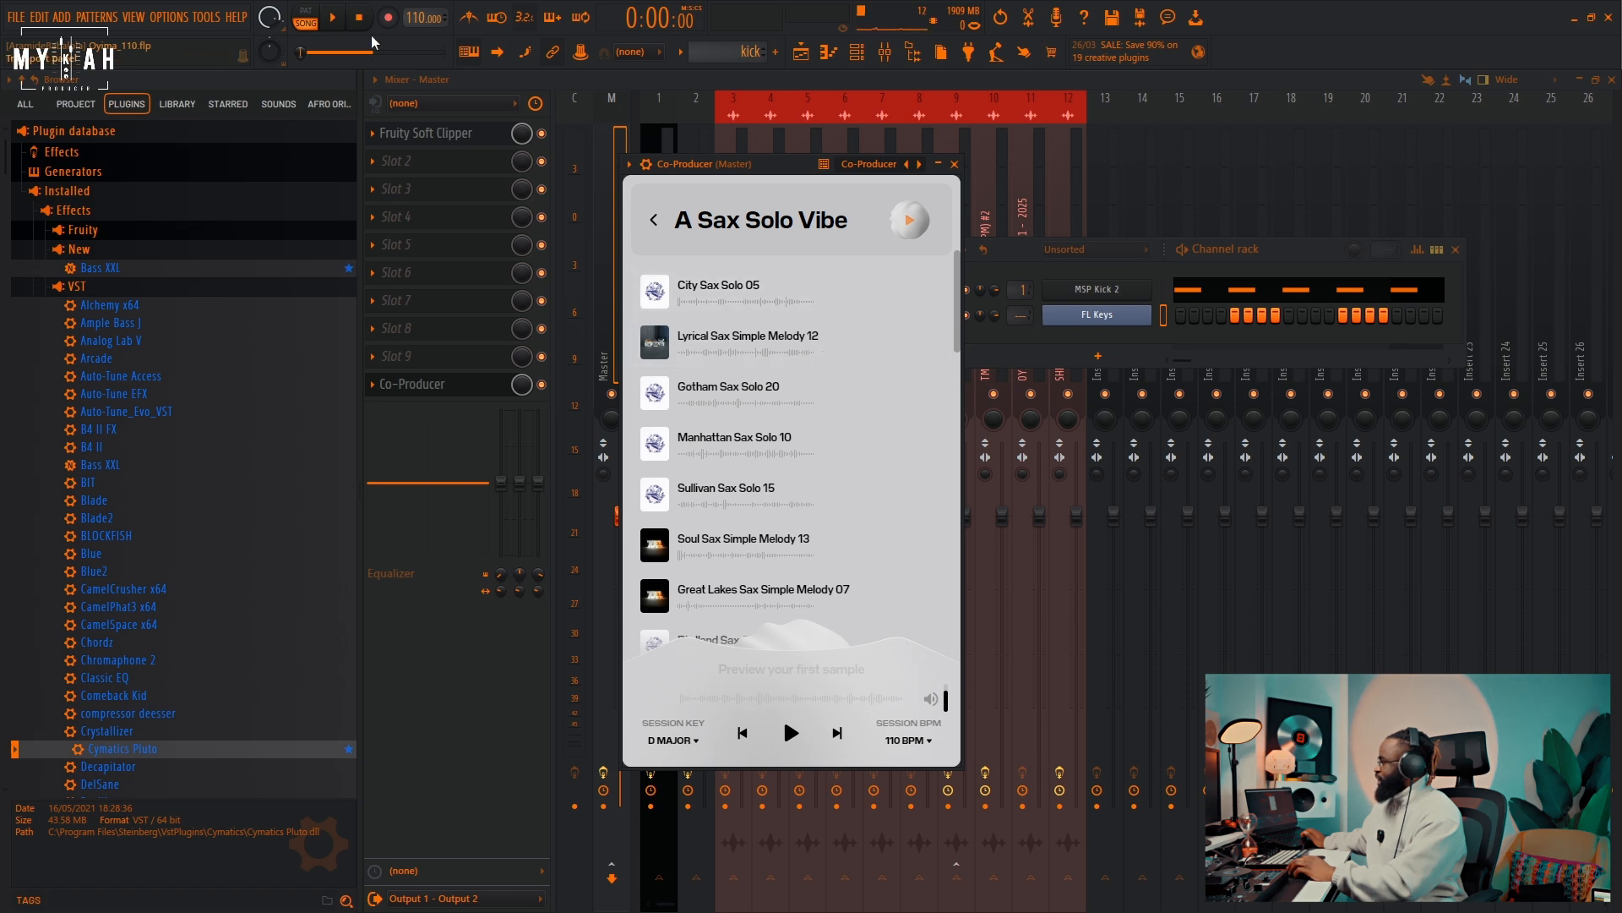
Step: Audition the suggested samples from City Sax Solo 05 through Soul Sax Simple Melody 13 against the playing song
{"action": "left_click", "coordinate": [910, 291]}
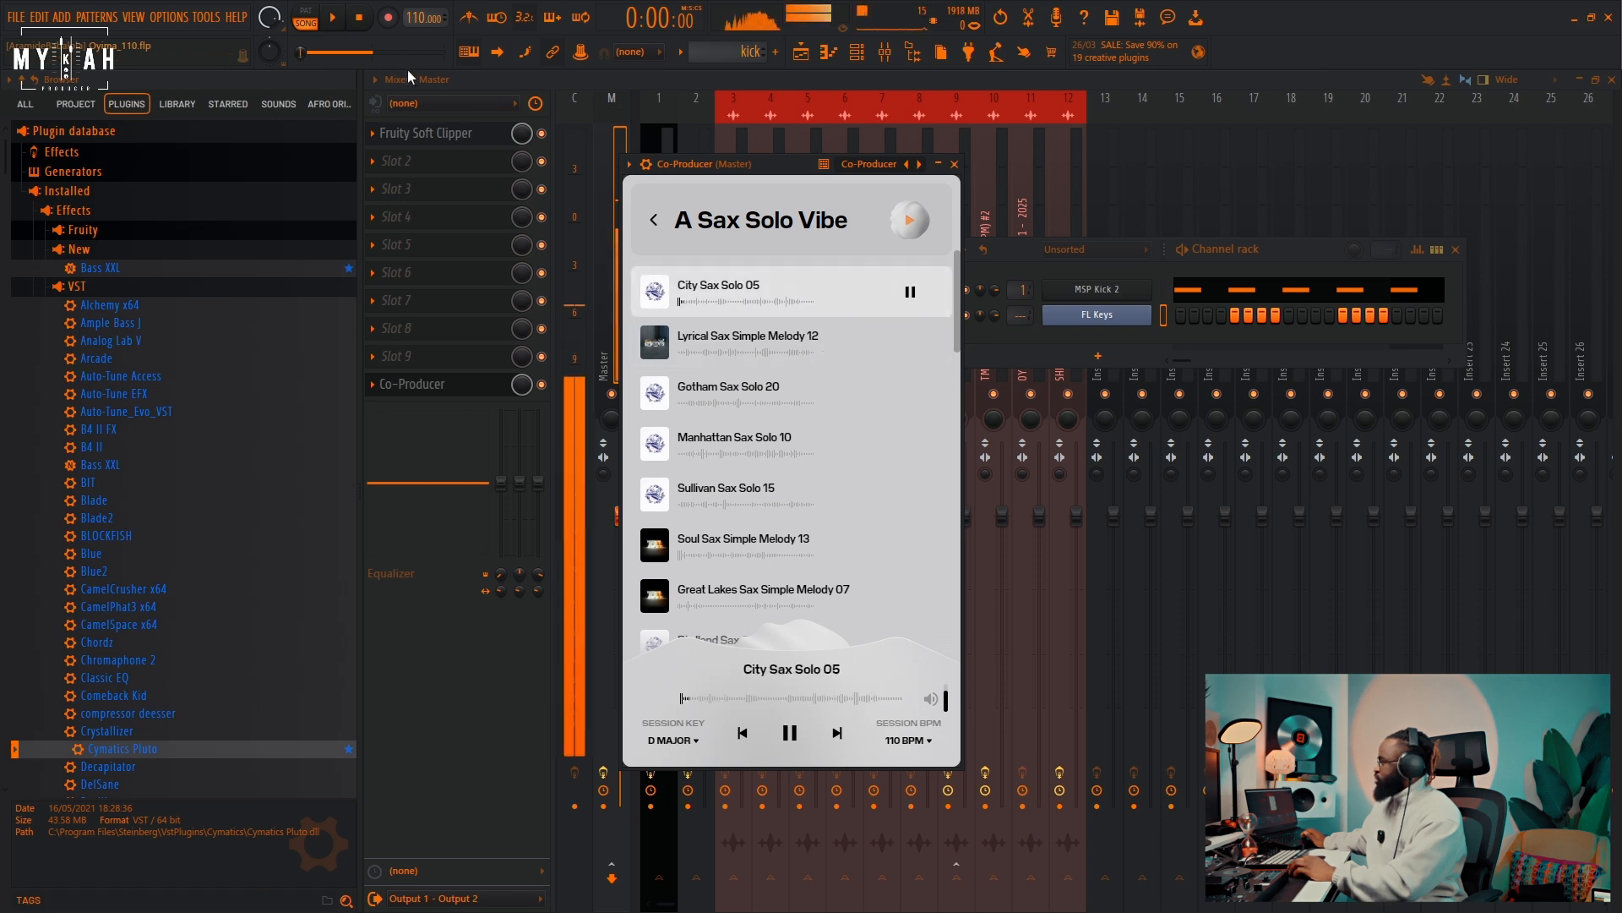
{"action": "left_click", "coordinate": [332, 17]}
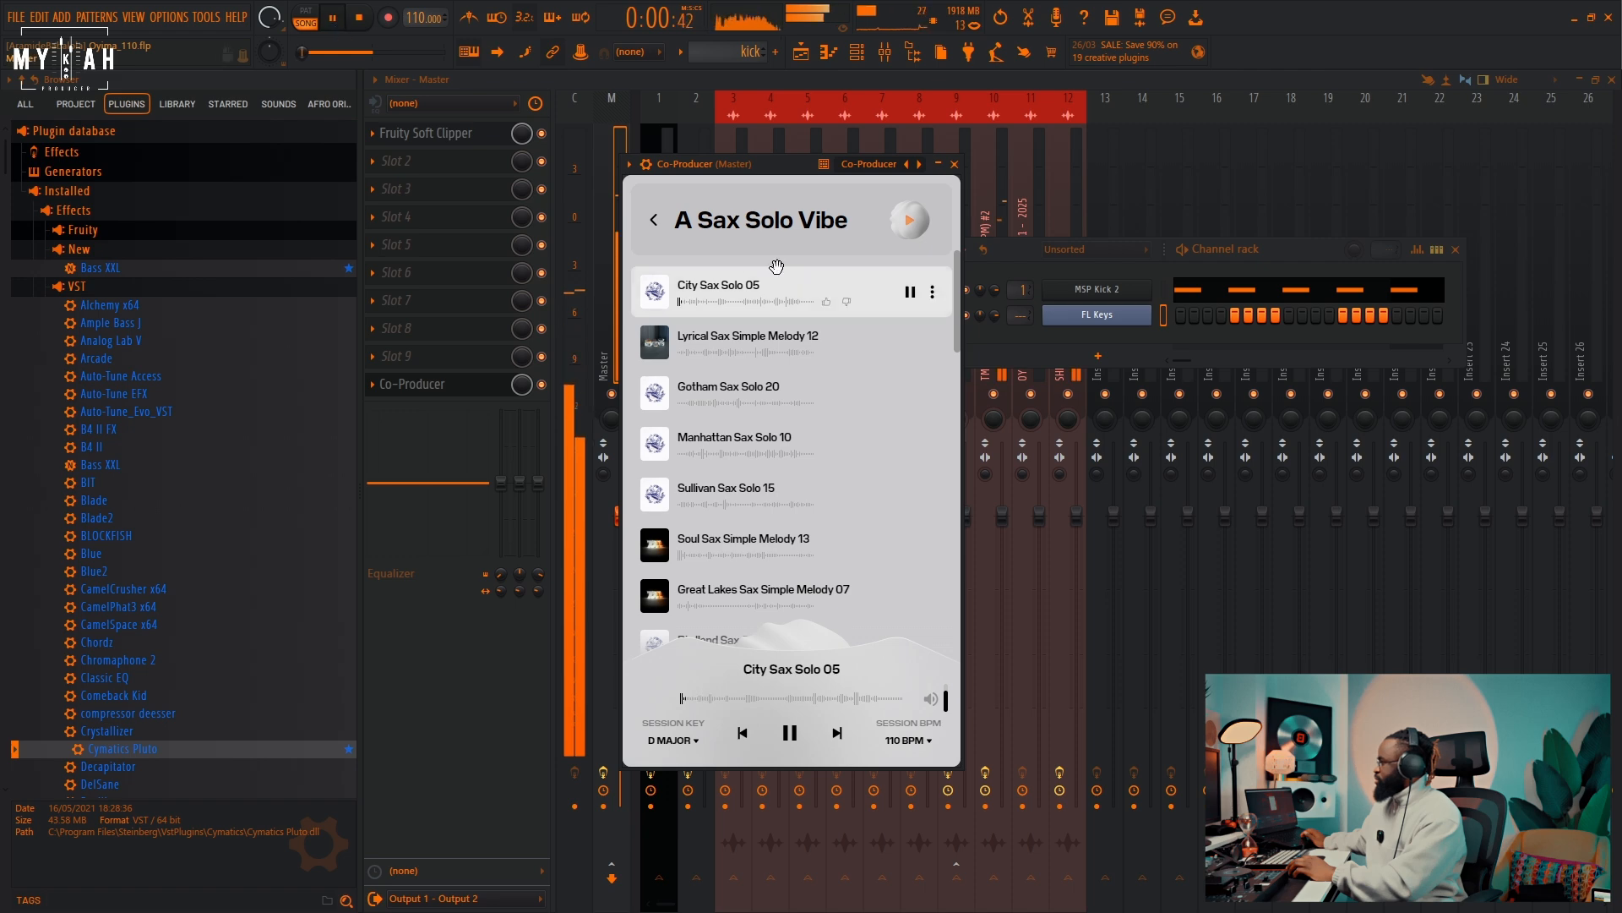
{"action": "left_click", "coordinate": [910, 342]}
{"action": "mouse_move", "coordinate": [912, 394]}
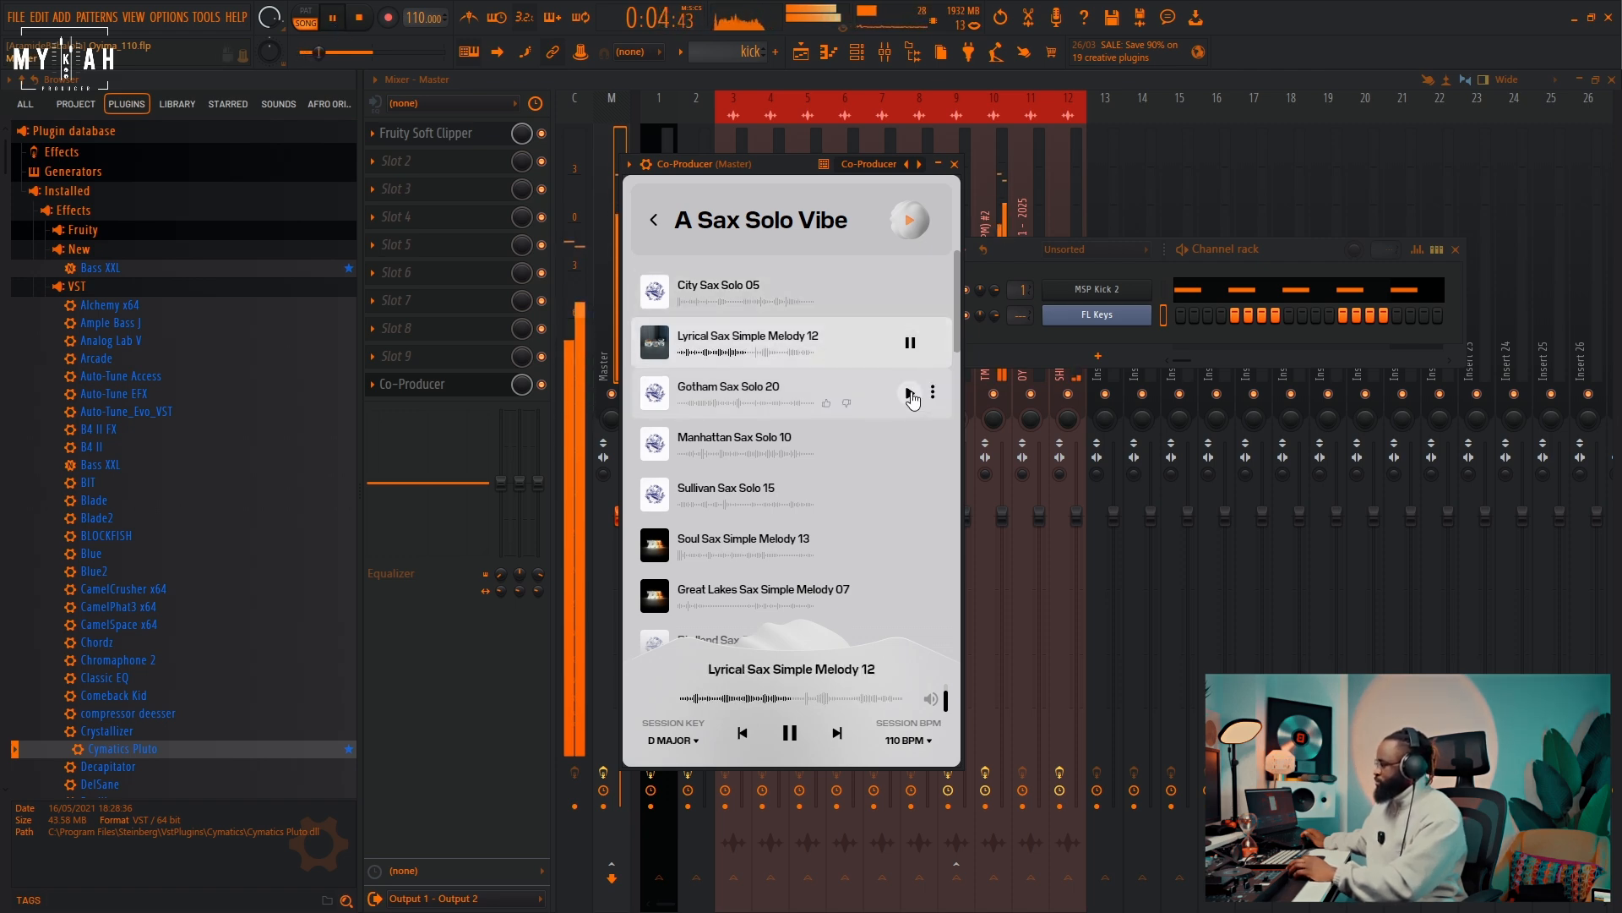
{"action": "left_click", "coordinate": [911, 394]}
{"action": "mouse_move", "coordinate": [910, 449]}
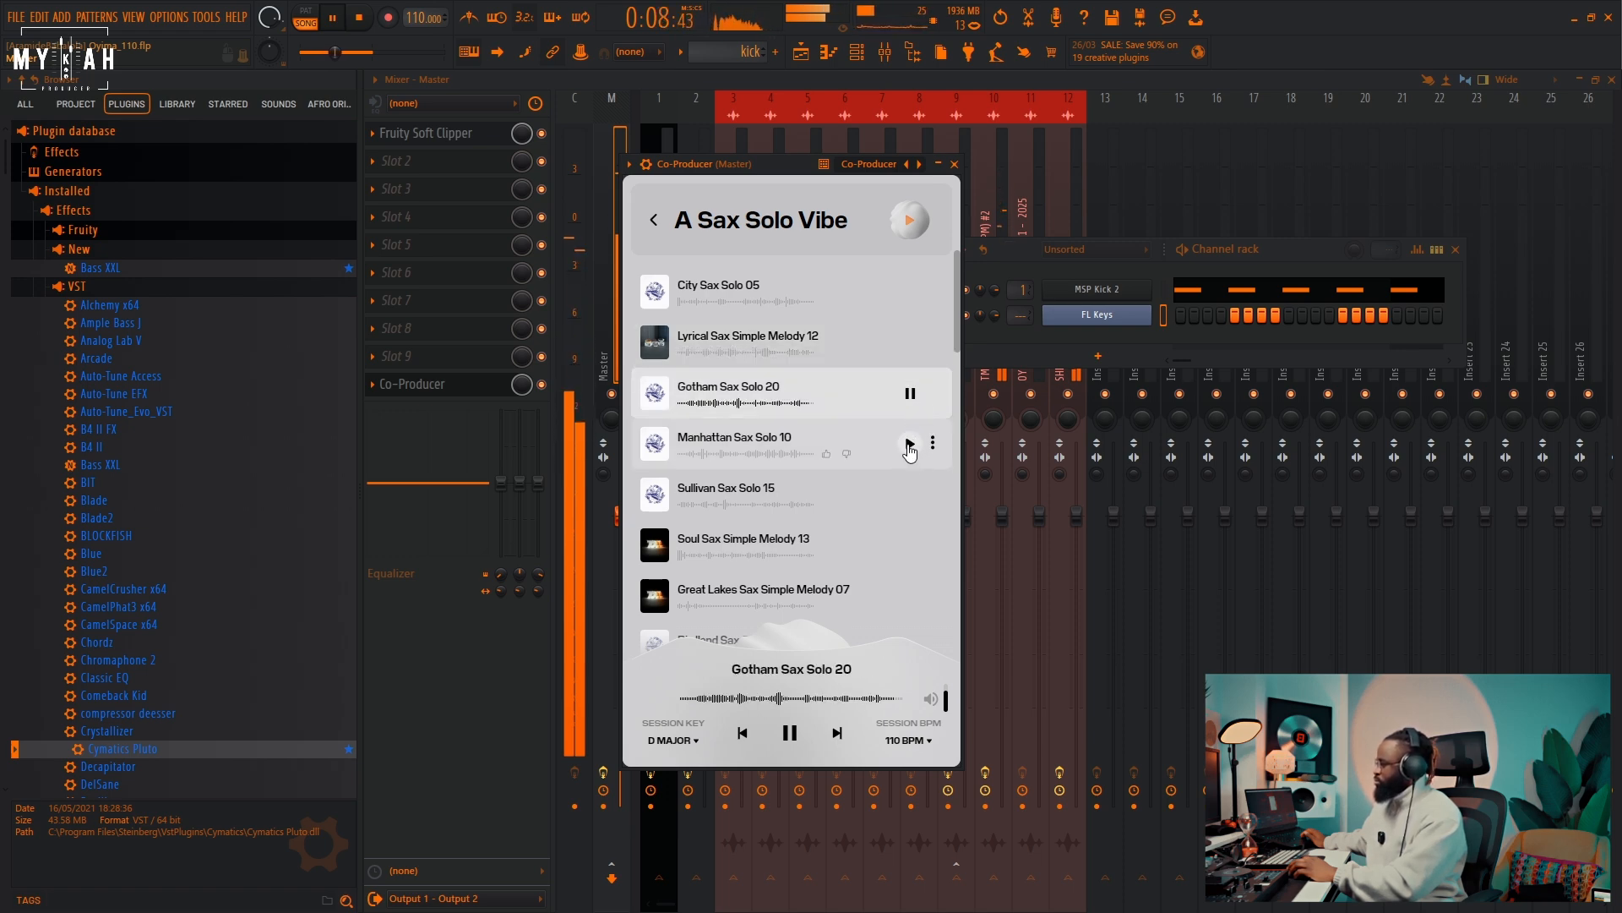
{"action": "left_click", "coordinate": [910, 446]}
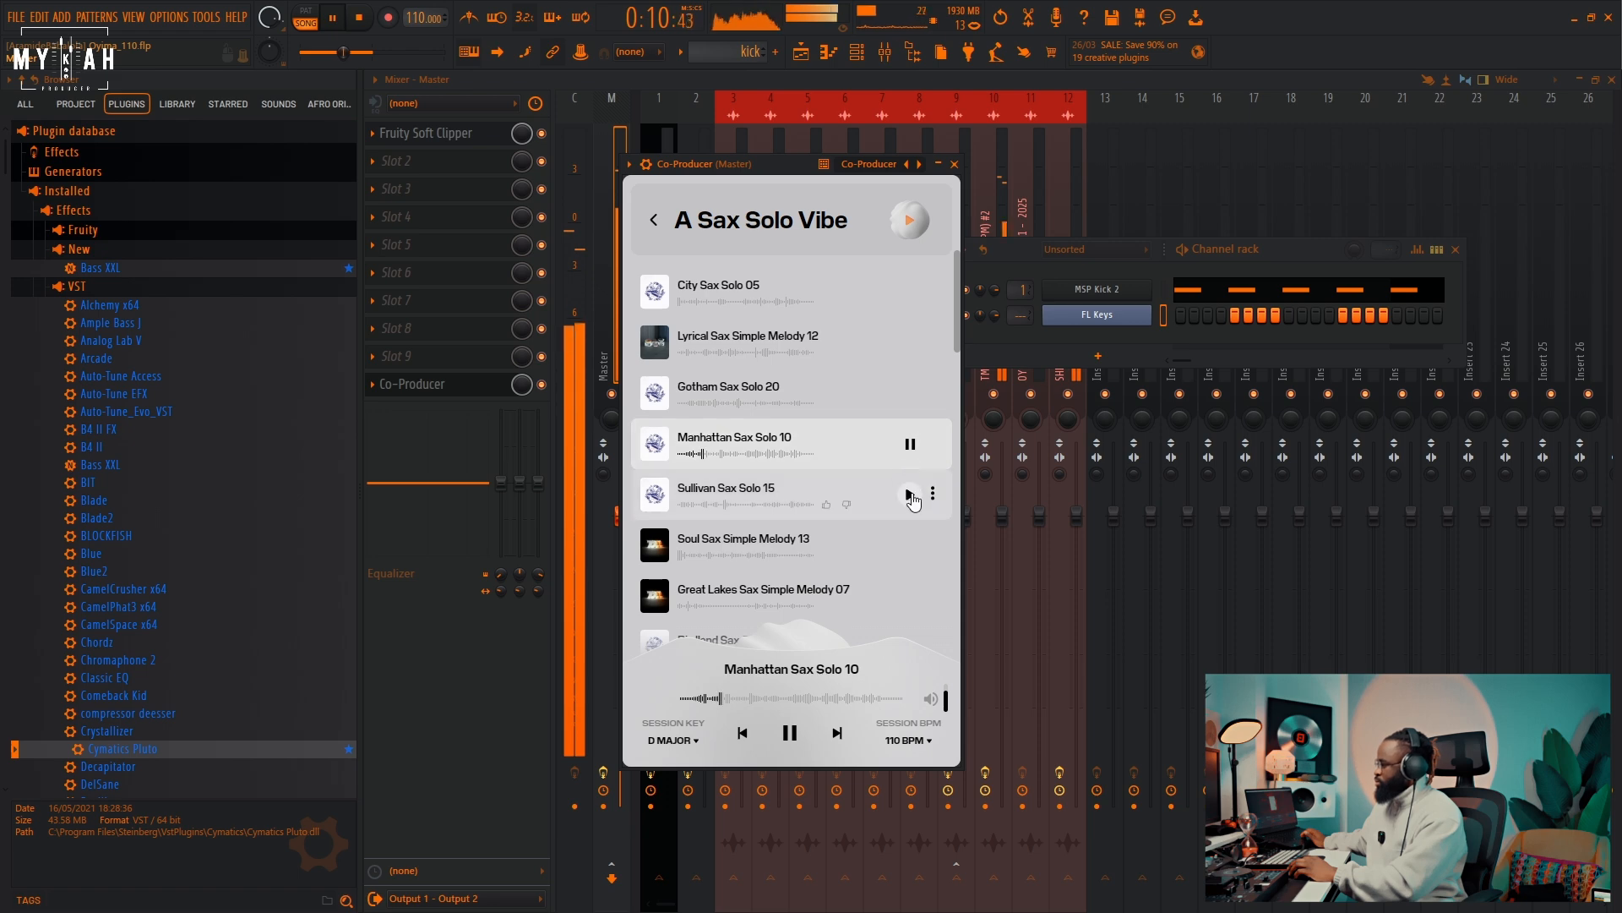
{"action": "left_click", "coordinate": [912, 496]}
{"action": "mouse_move", "coordinate": [906, 541]}
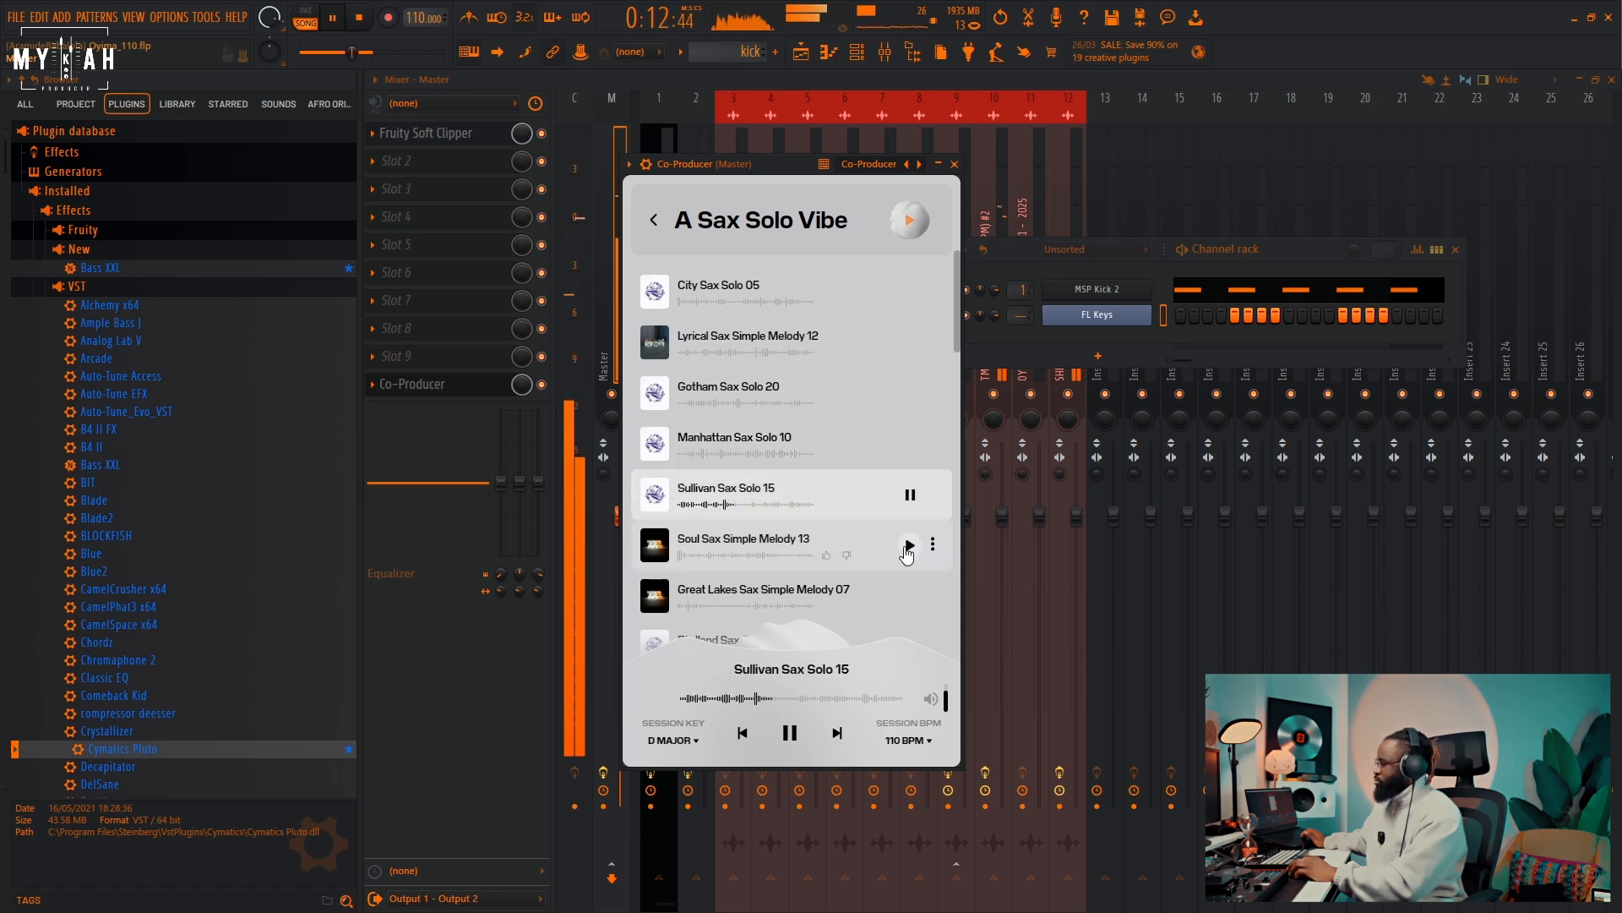
{"action": "left_click", "coordinate": [908, 546]}
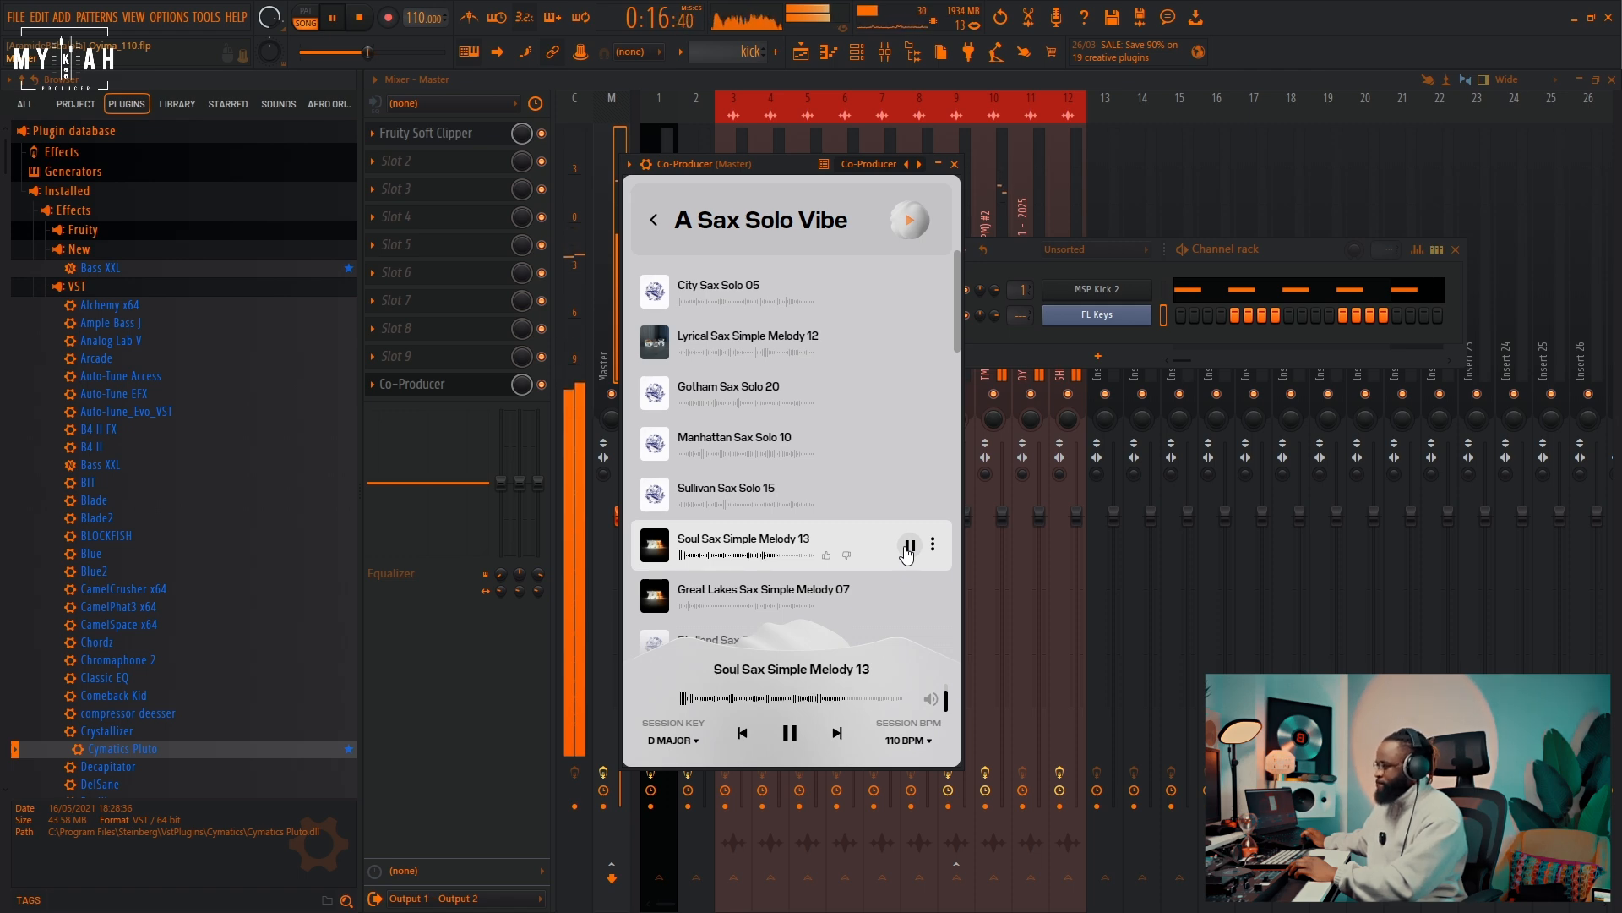
{"action": "left_click", "coordinate": [908, 546]}
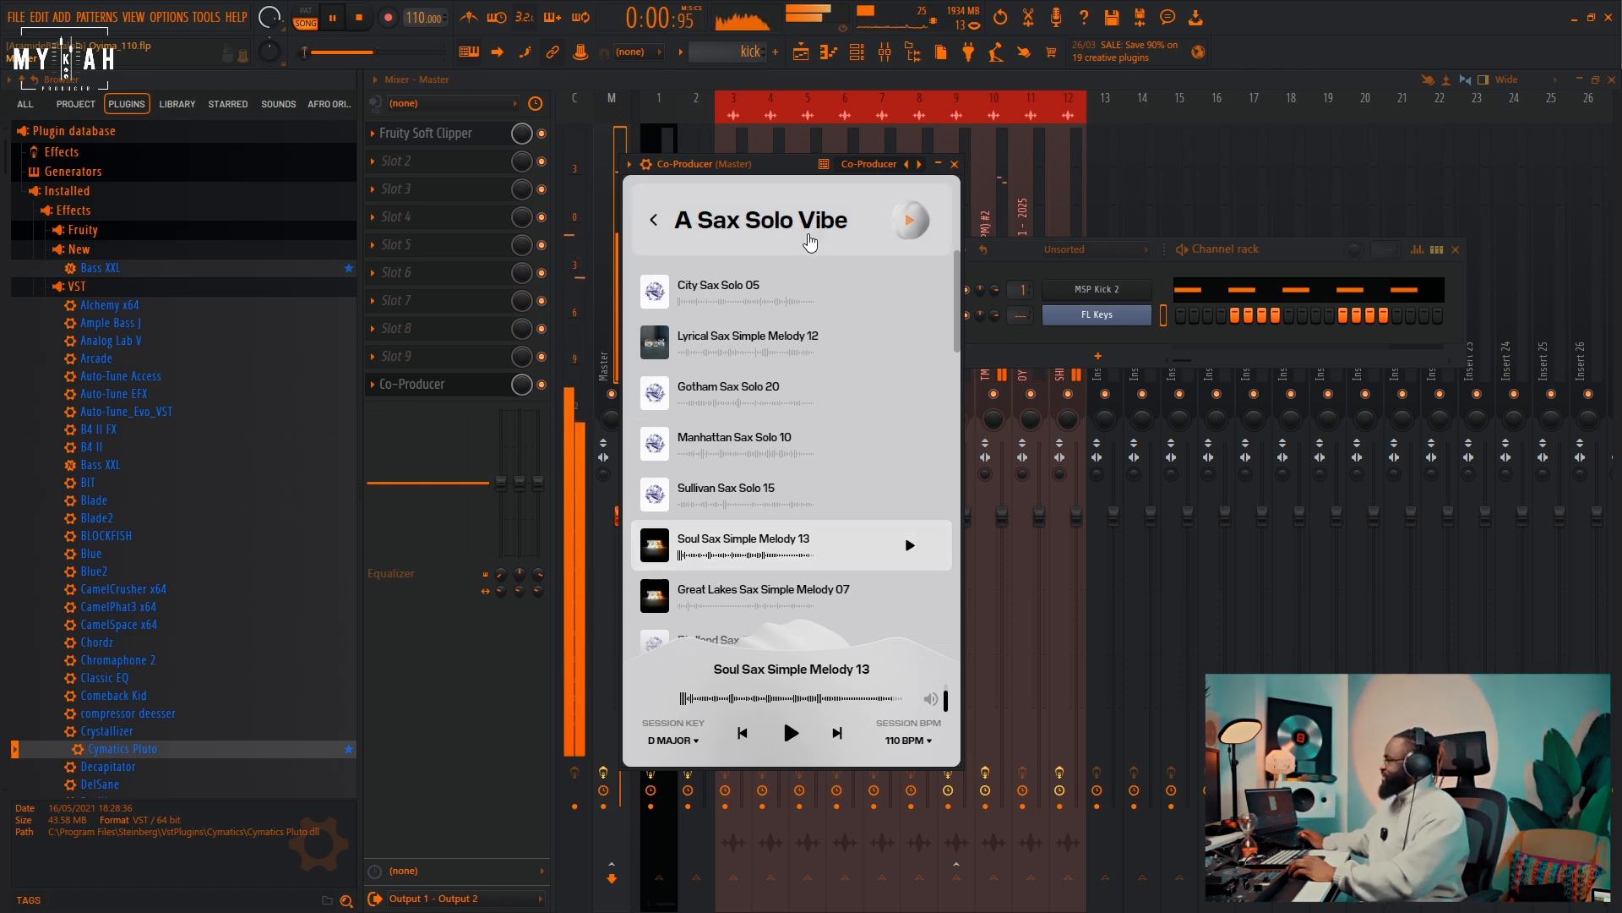
Step: Stop playback and place Soul Sax Simple Melody 13 on Track 21 at the start of the playlist
{"action": "left_click_drag", "start_coordinate": [767, 165], "coordinate": [808, 175]}
{"action": "key", "text": "space"}
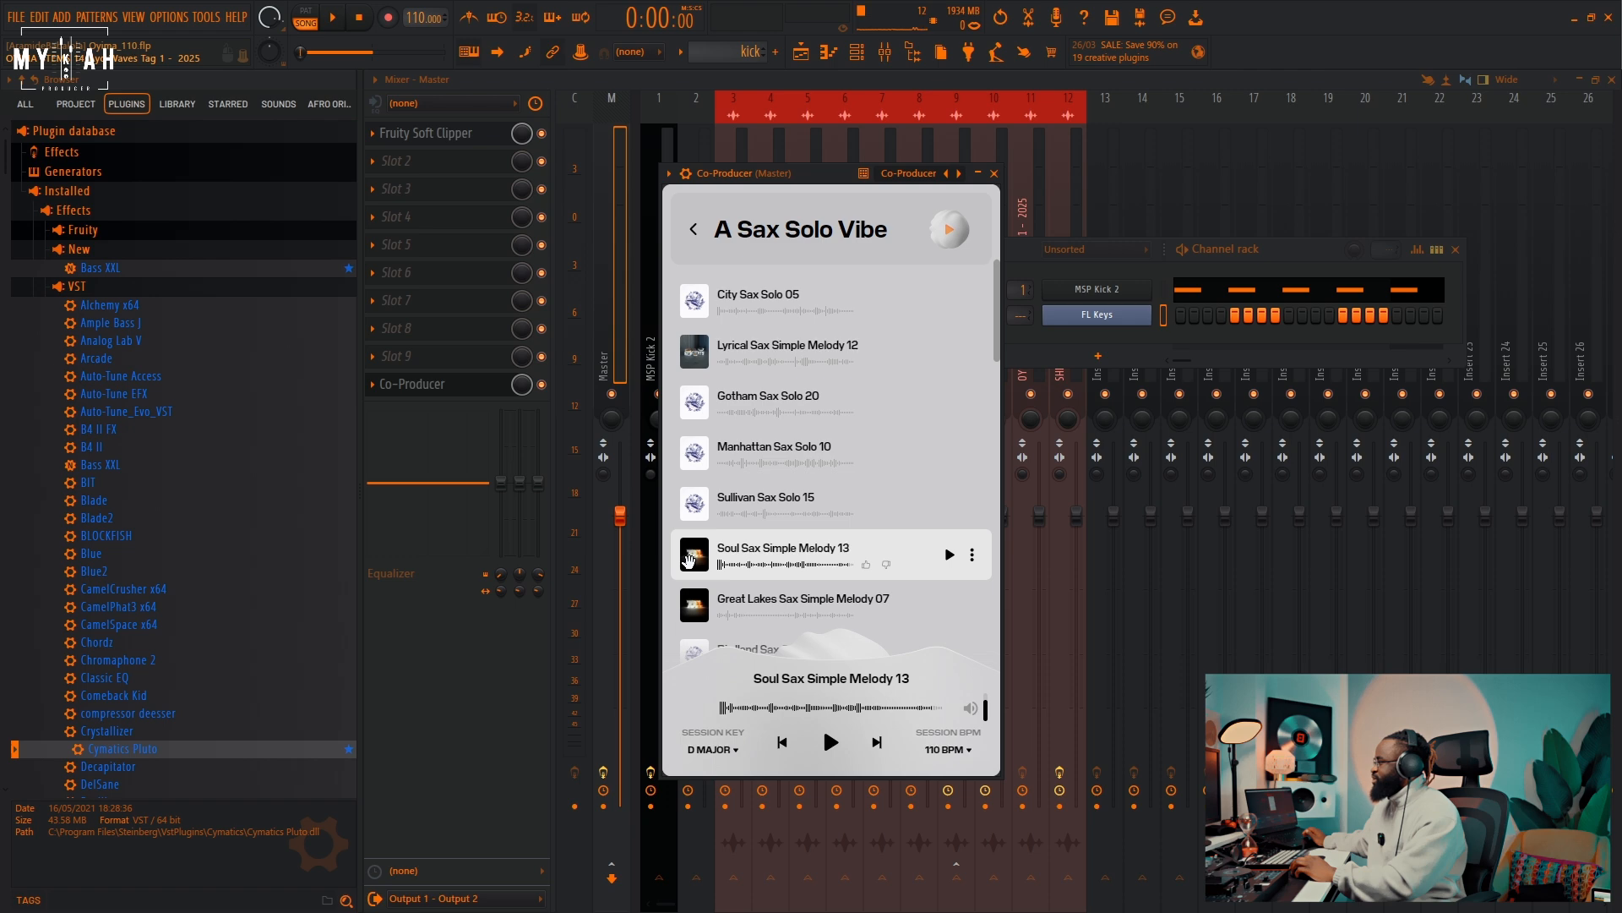
{"action": "left_click", "coordinate": [801, 52]}
{"action": "scroll", "coordinate": [536, 789], "scroll_direction": "down", "scroll_amount": 2}
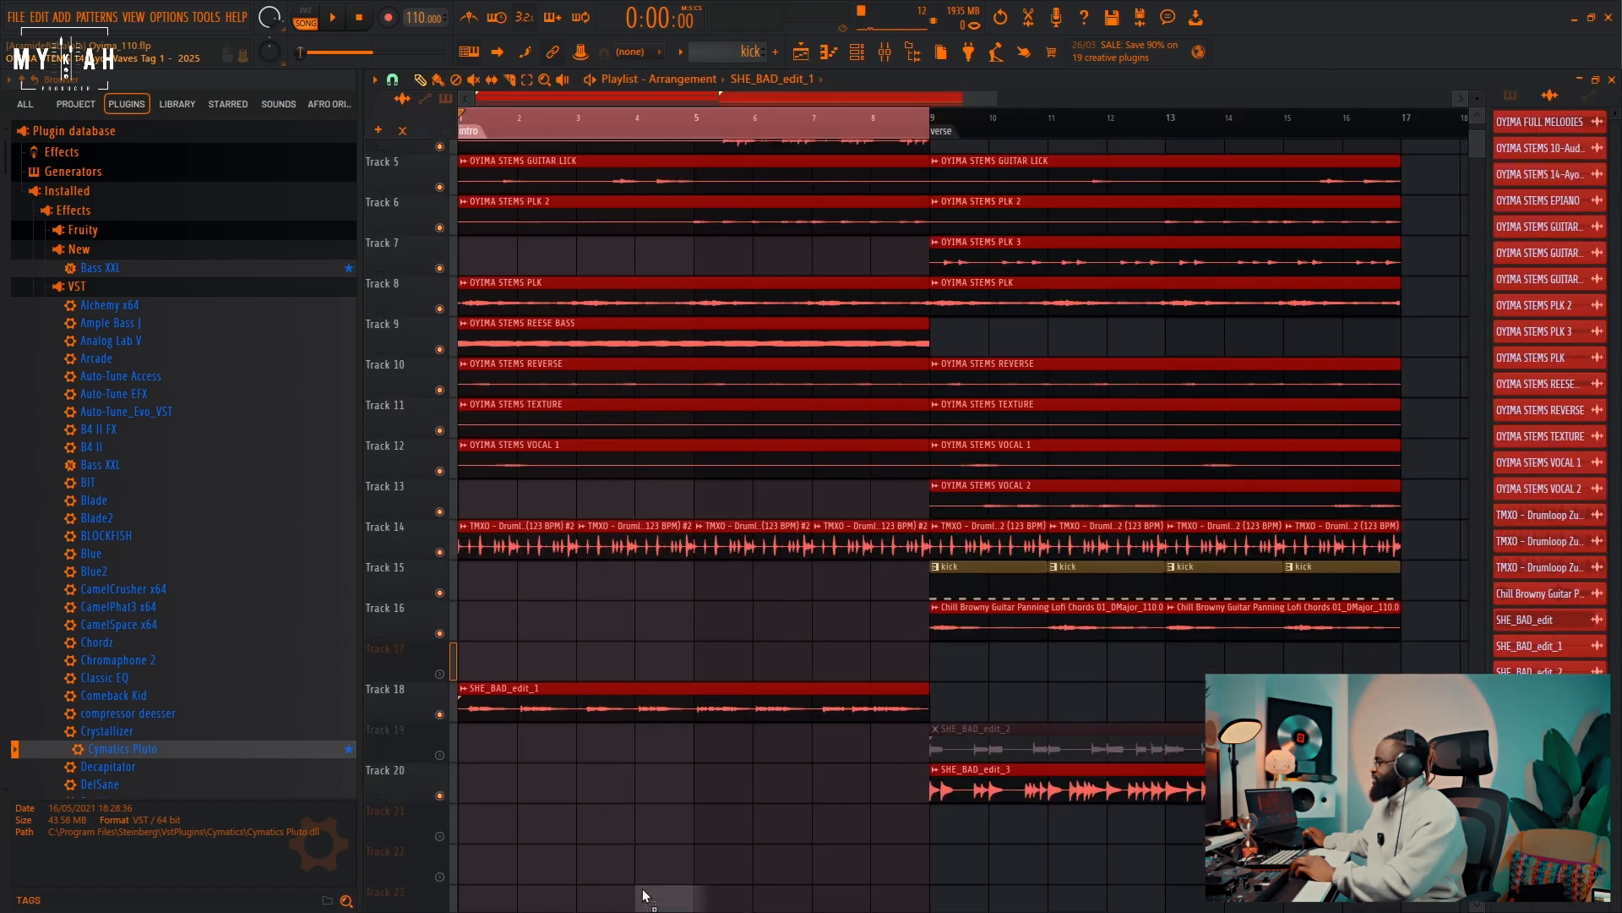
{"action": "left_click_drag", "start_coordinate": [491, 810], "coordinate": [485, 804]}
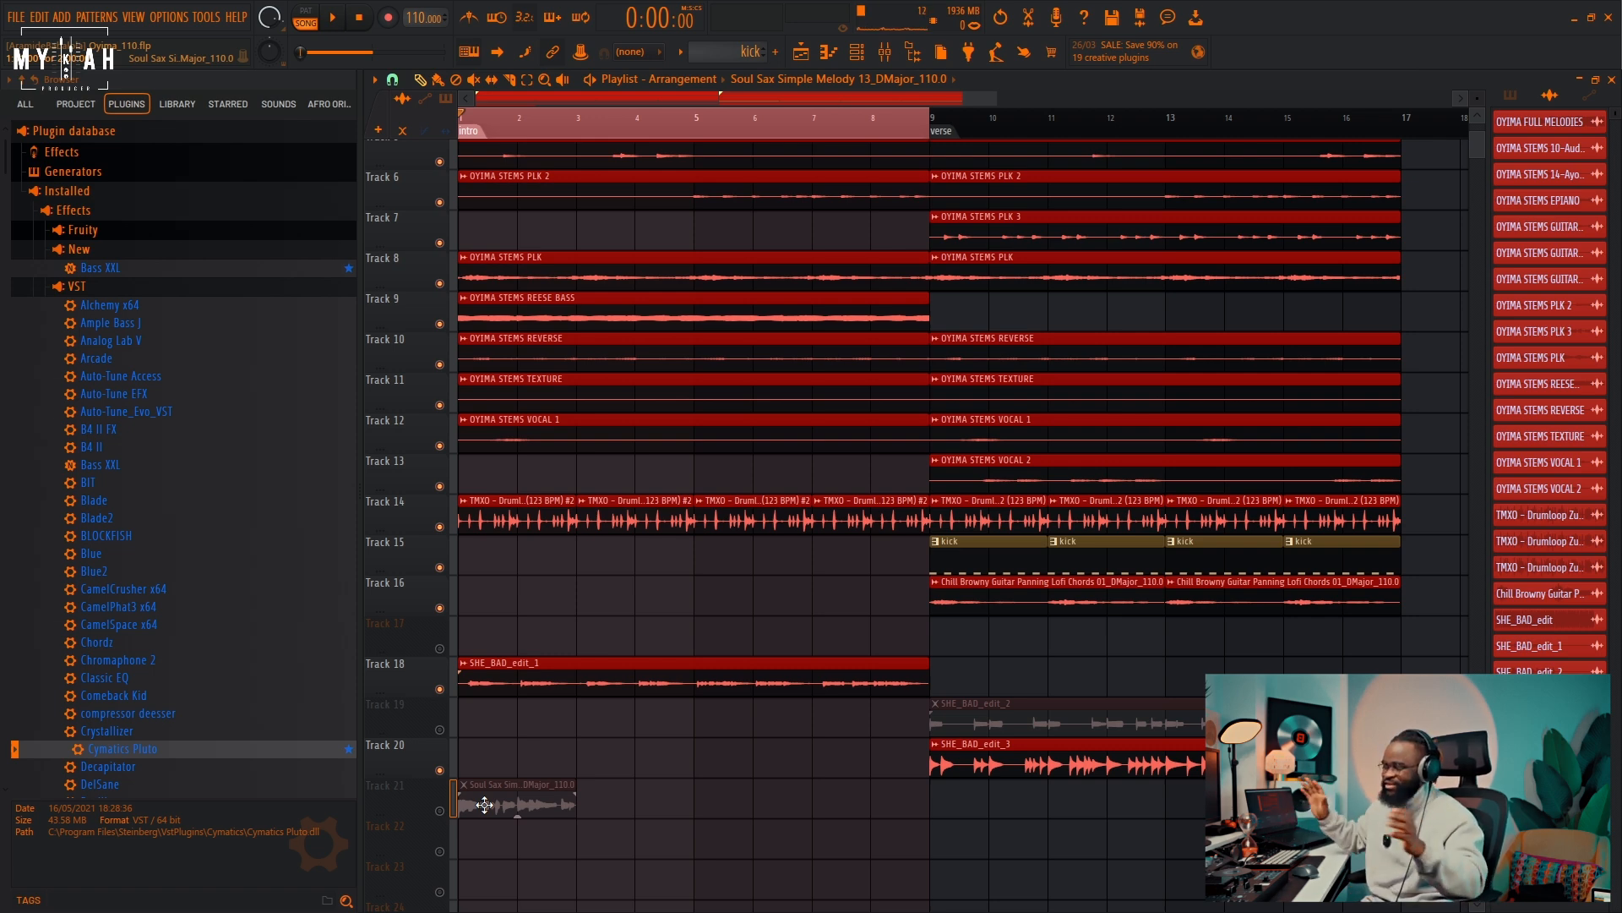
Step: Play the sax on Track 21 soloed together with the OYIMA STEMS PLK track and lower the sax sample's level
{"action": "left_click", "coordinate": [440, 811], "text": "ctrl"}
{"action": "key", "text": "space"}
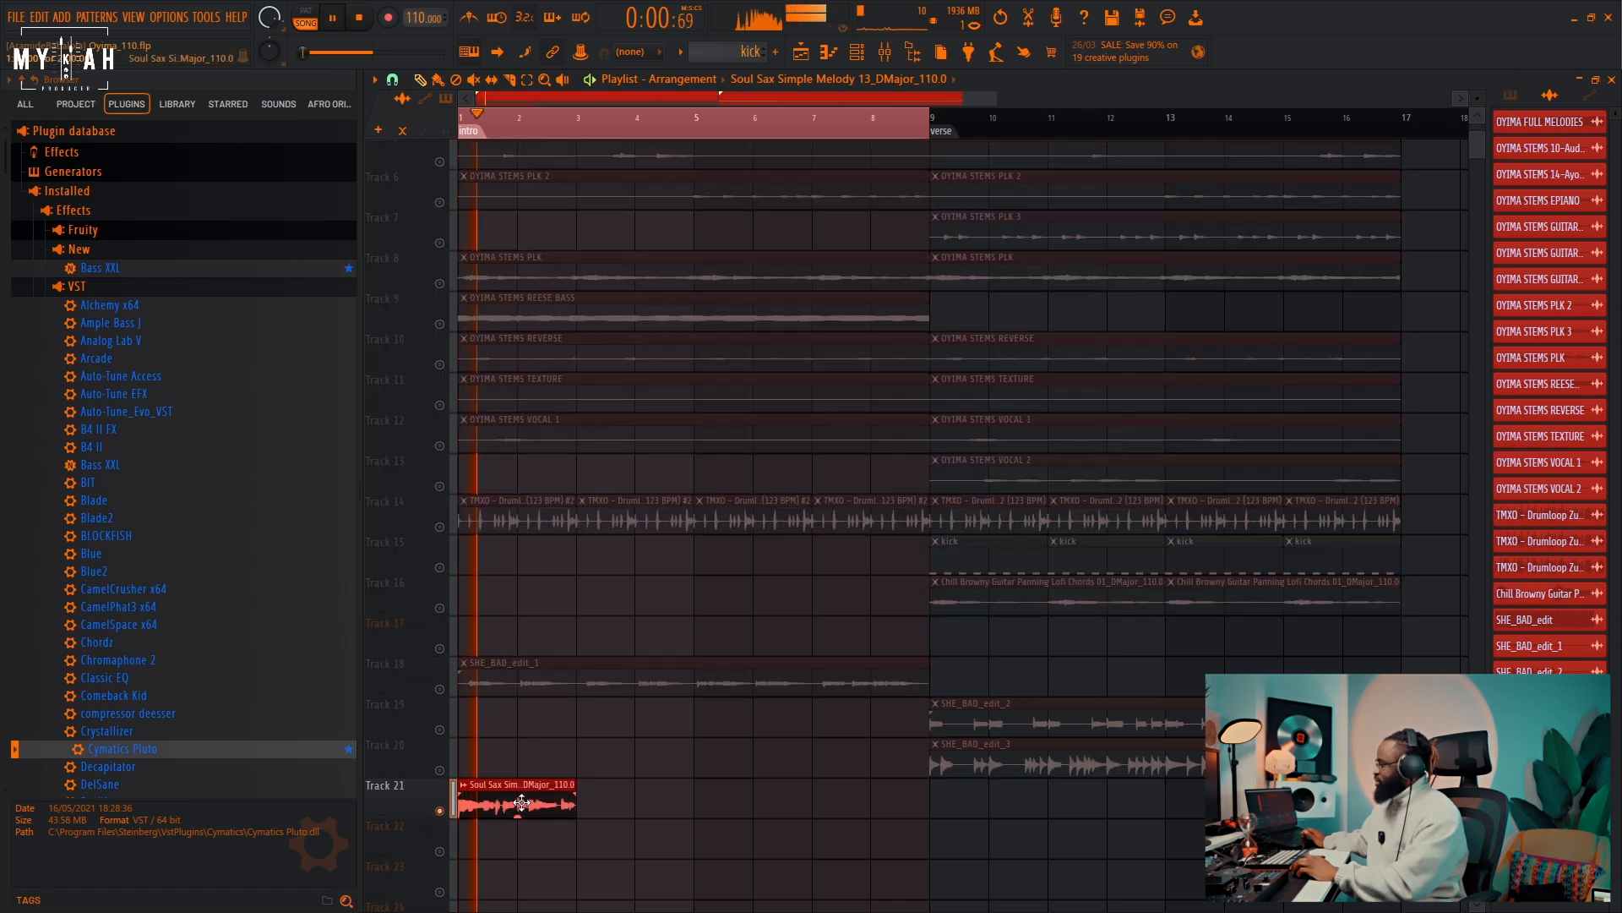
{"action": "double_click", "coordinate": [520, 803]}
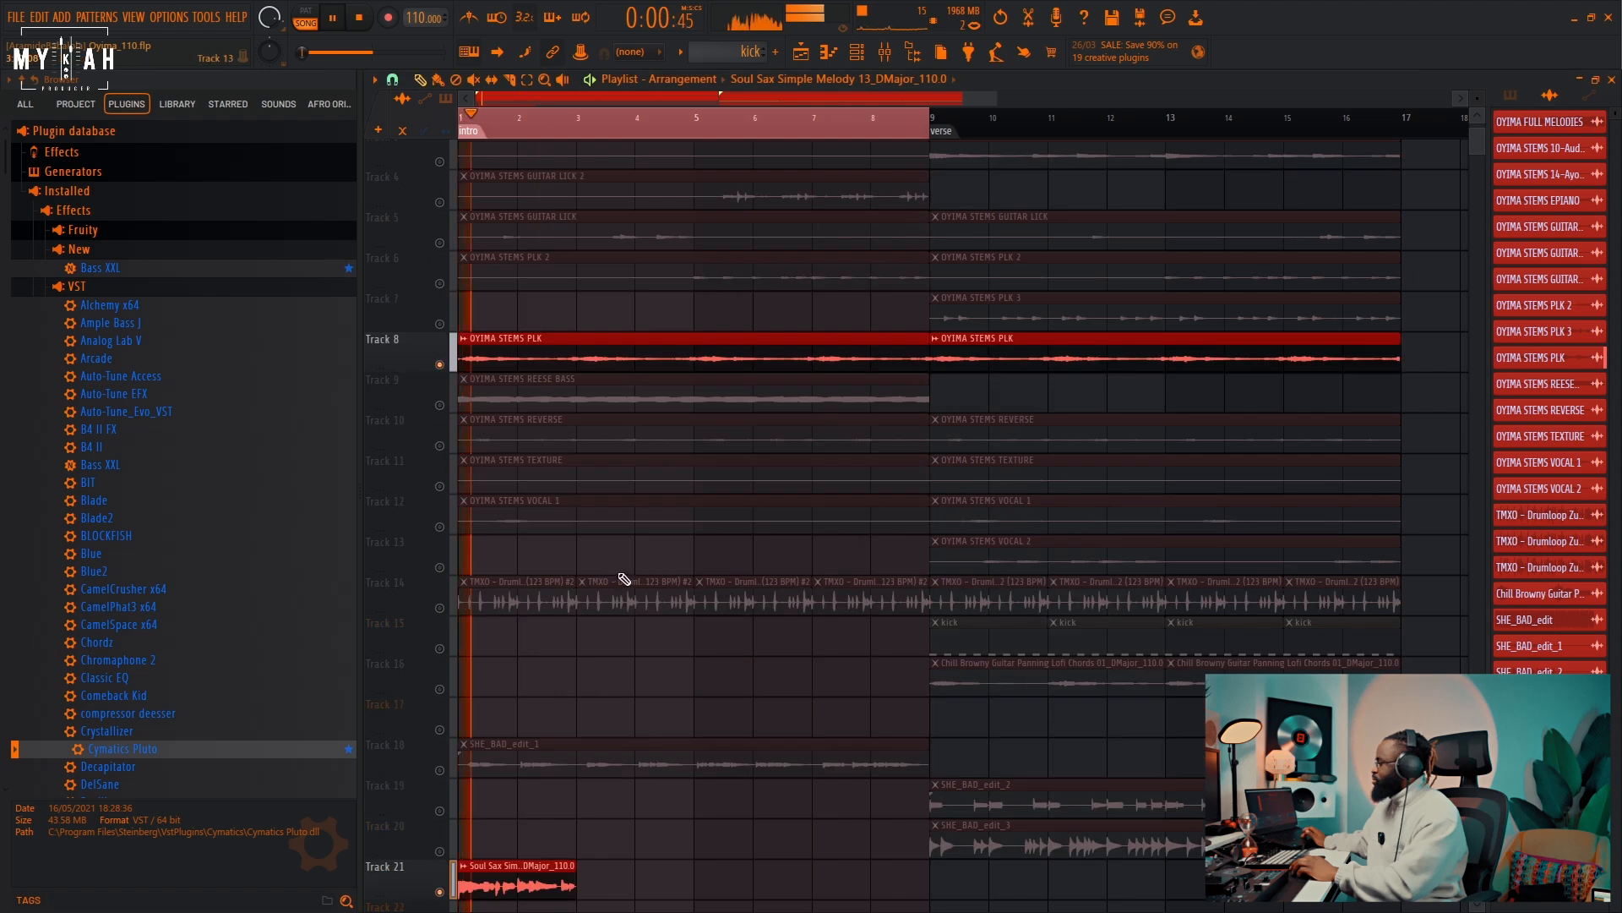
{"action": "scroll", "coordinate": [623, 591], "scroll_direction": "down", "scroll_amount": 2}
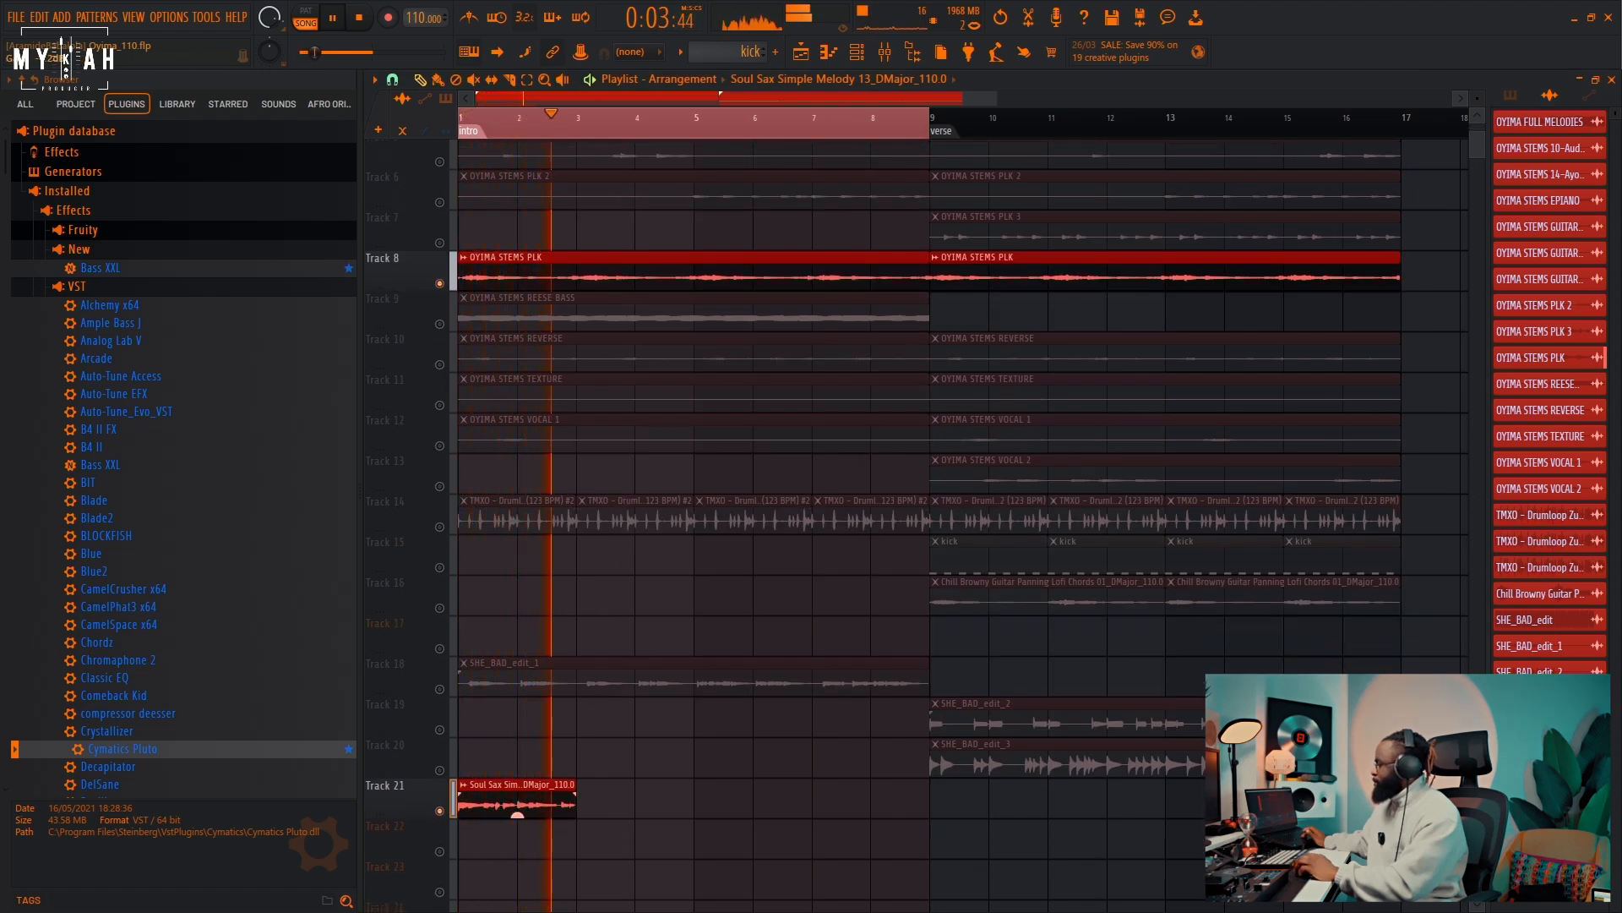
{"action": "key", "text": "space"}
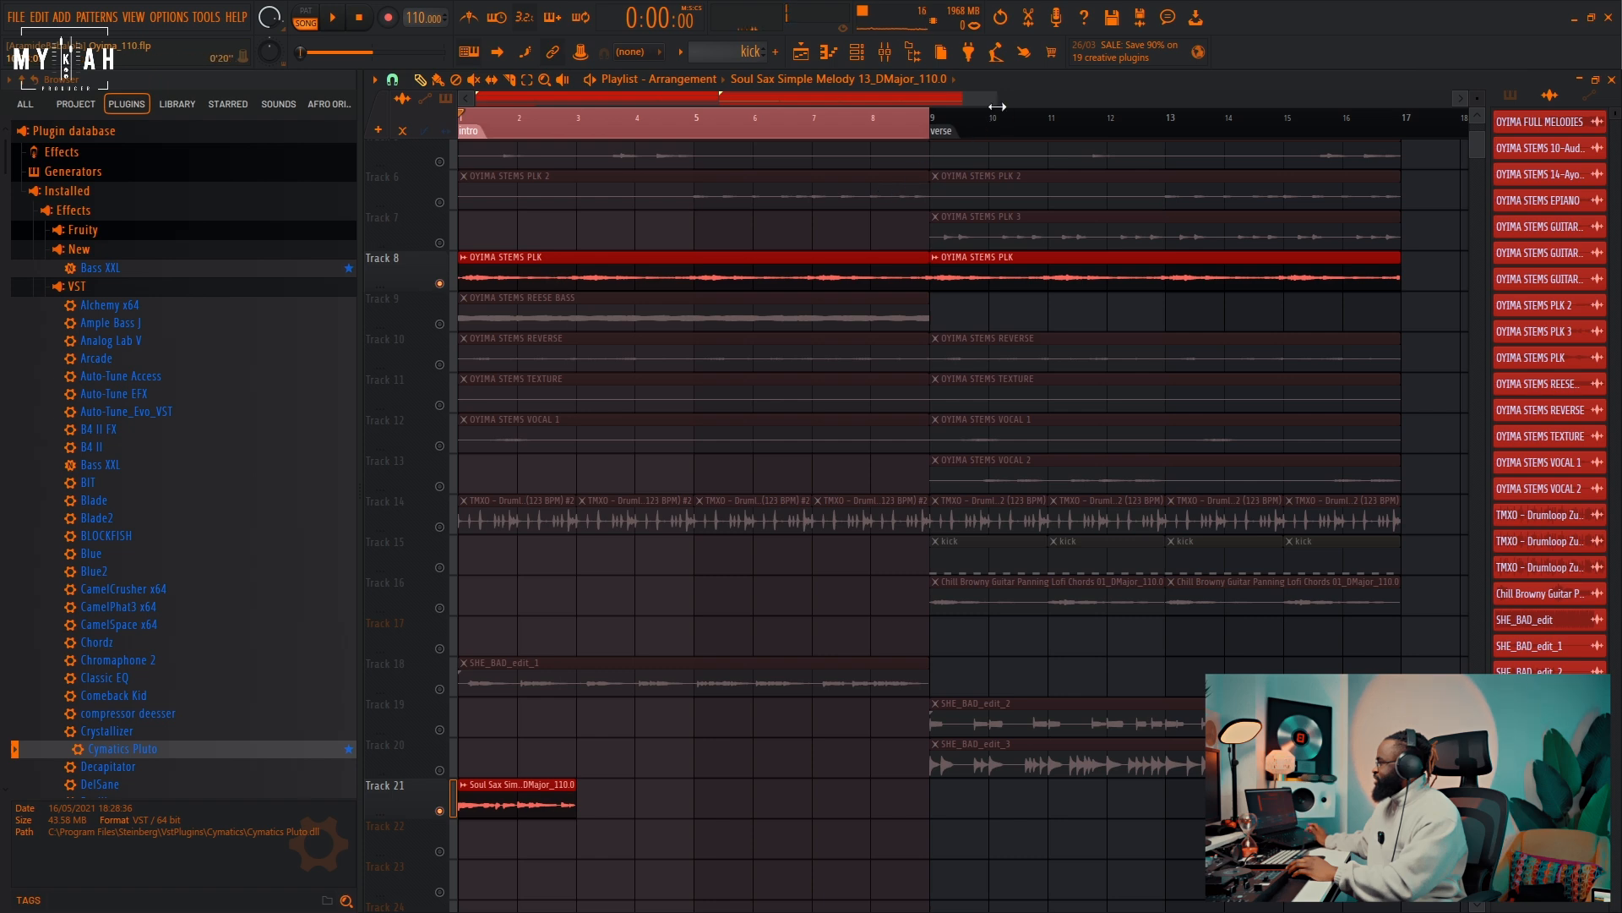
Step: Trim the start of the Track 21 sax clip to beat 4 of bar 1 and place a copy at beat 4 of bar 5
{"action": "scroll", "coordinate": [745, 144], "scroll_direction": "up", "scroll_amount": 3}
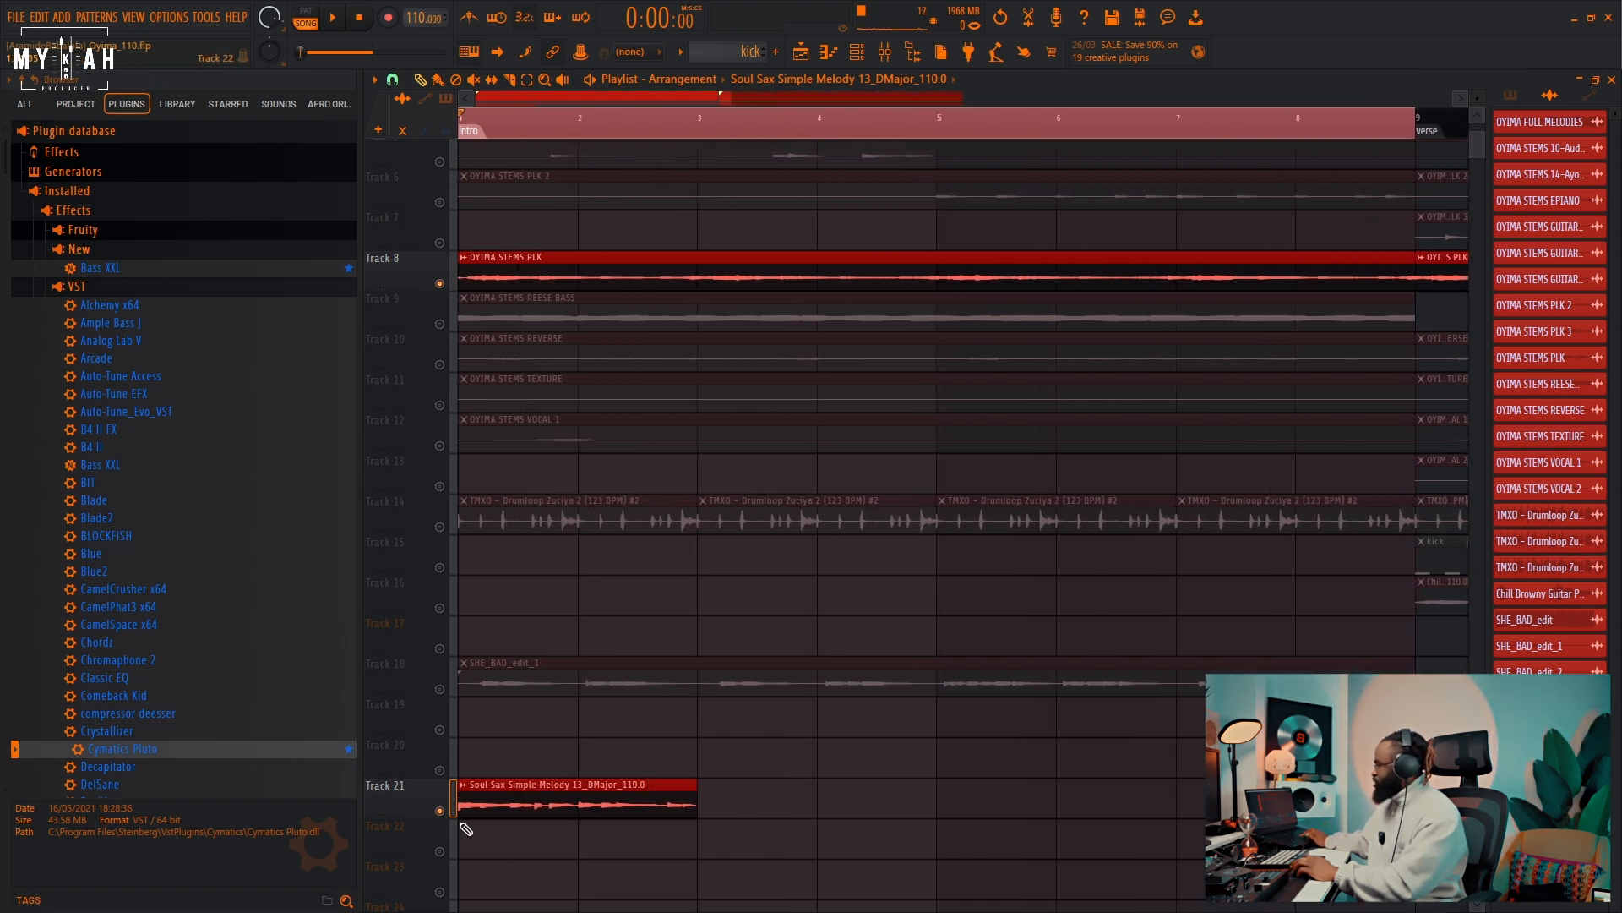
{"action": "key", "text": "space"}
{"action": "left_click_drag", "start_coordinate": [461, 817], "coordinate": [548, 826]}
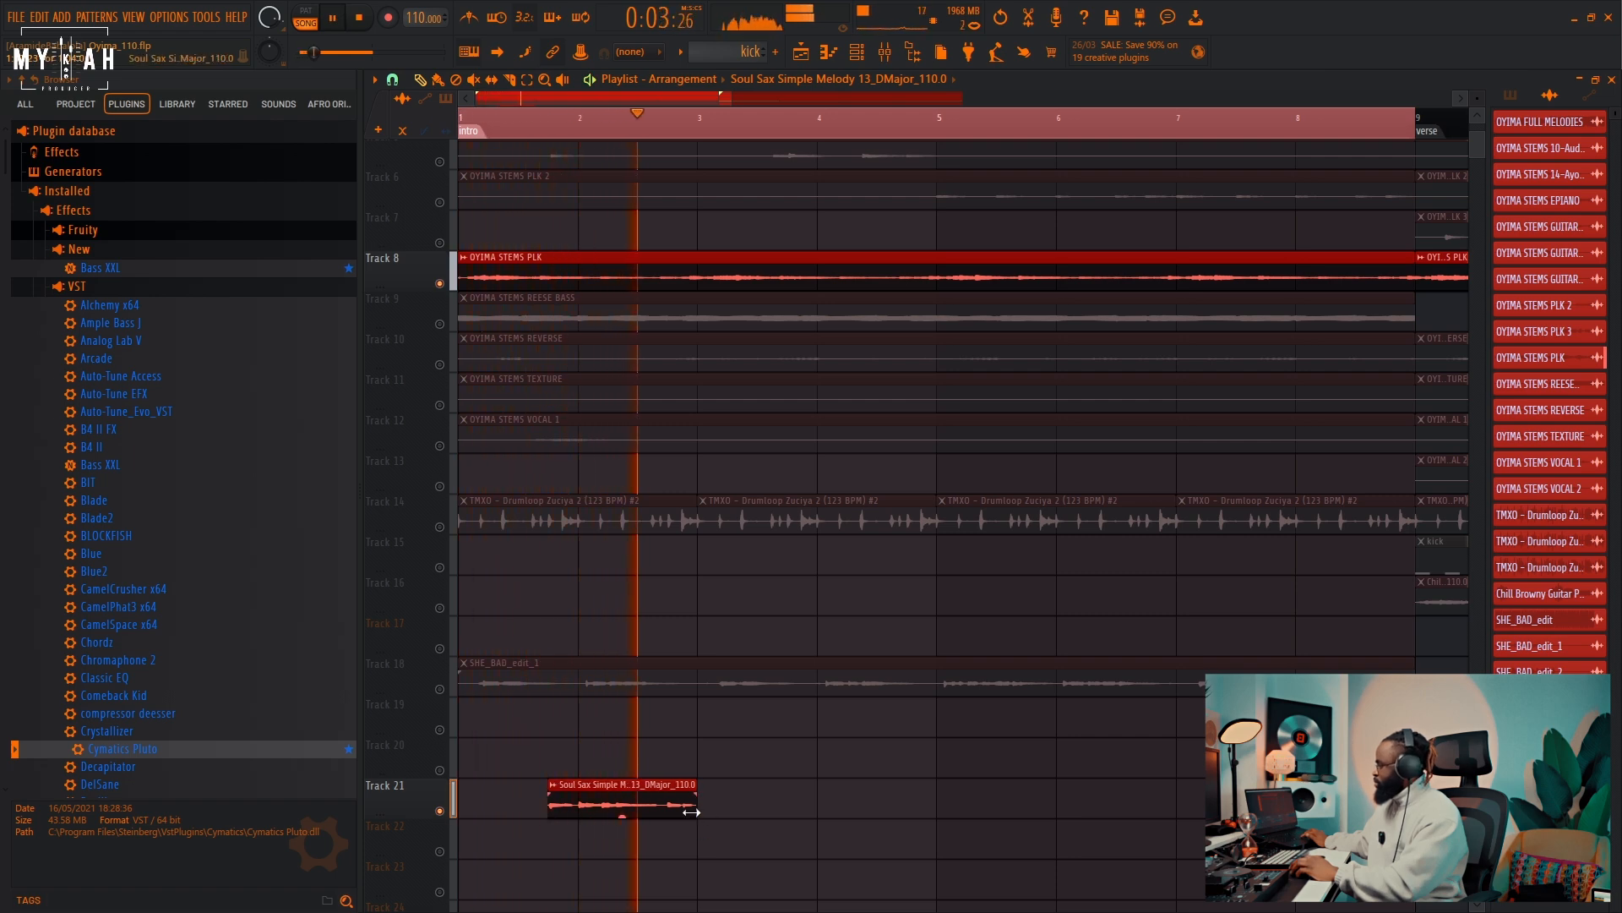
{"action": "left_click_drag", "start_coordinate": [638, 800], "coordinate": [1065, 814]}
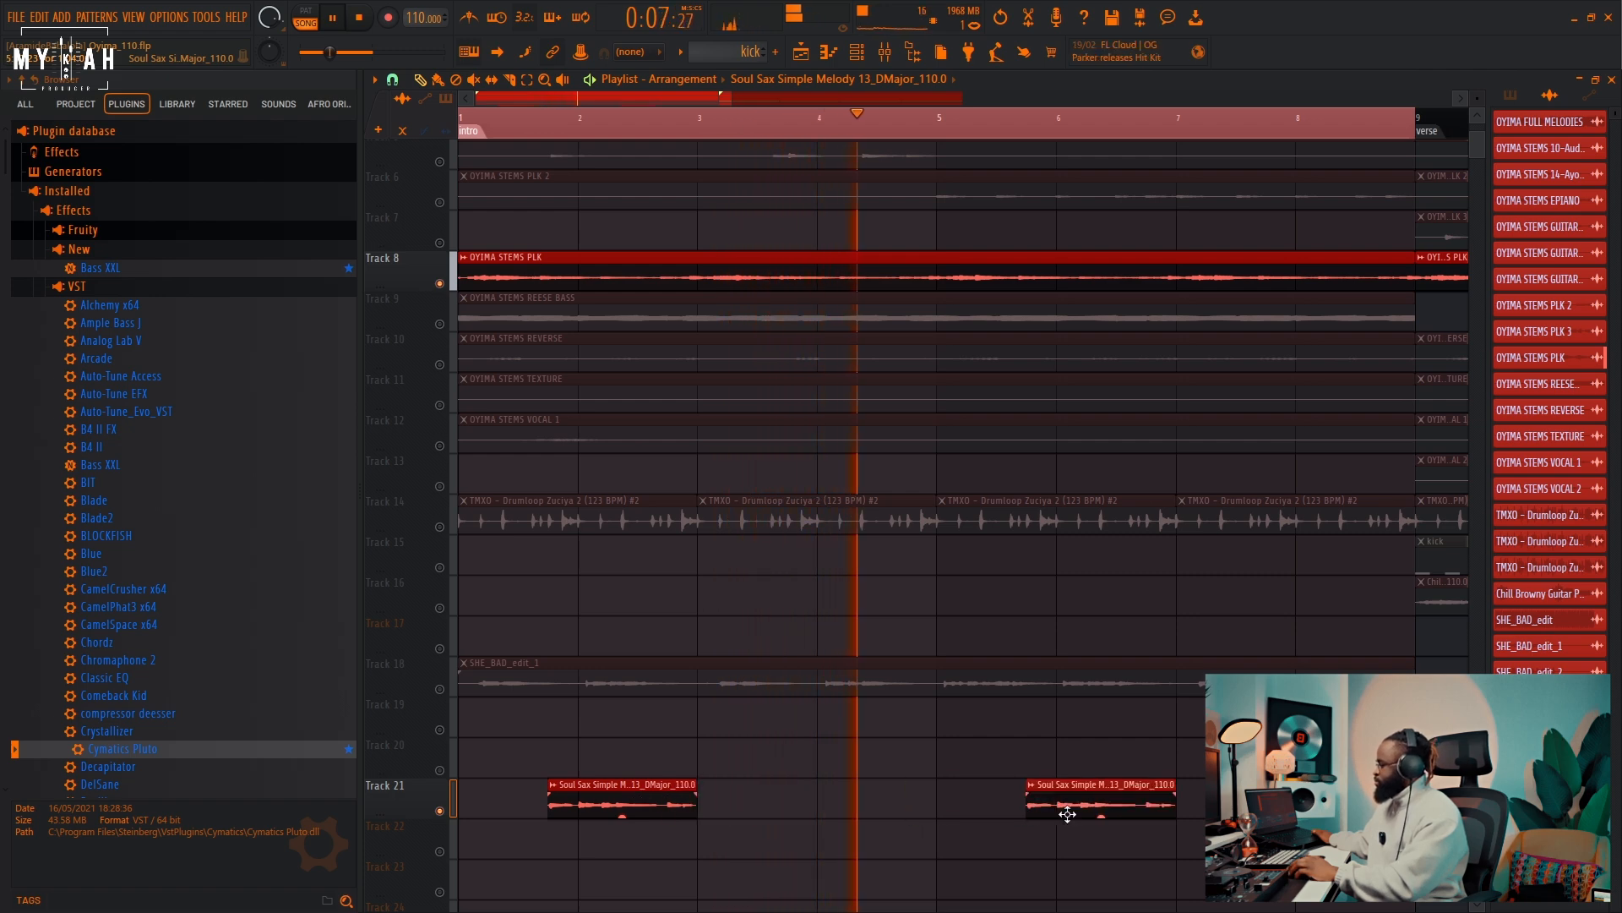
Step: Unmute the SHE_BAD_edit_1 vocal on Track 18, bring back all other tracks, and play the arrangement with the sax clips
{"action": "left_click", "coordinate": [441, 689]}
{"action": "key", "text": "space"}
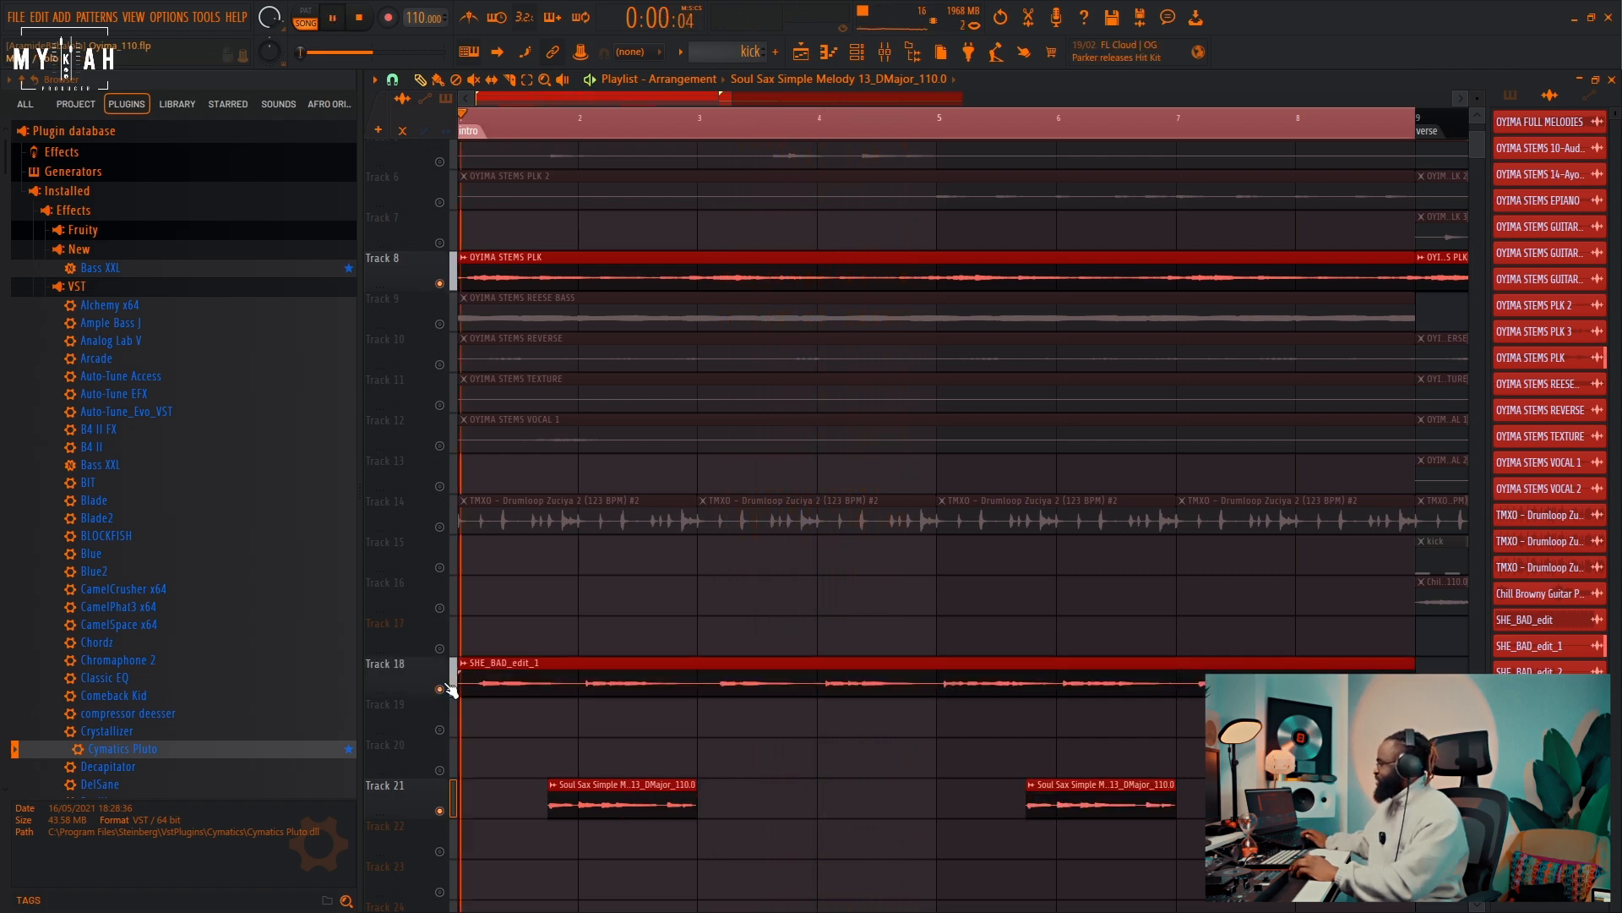
{"action": "right_click", "coordinate": [445, 687]}
{"action": "right_click", "coordinate": [444, 687]}
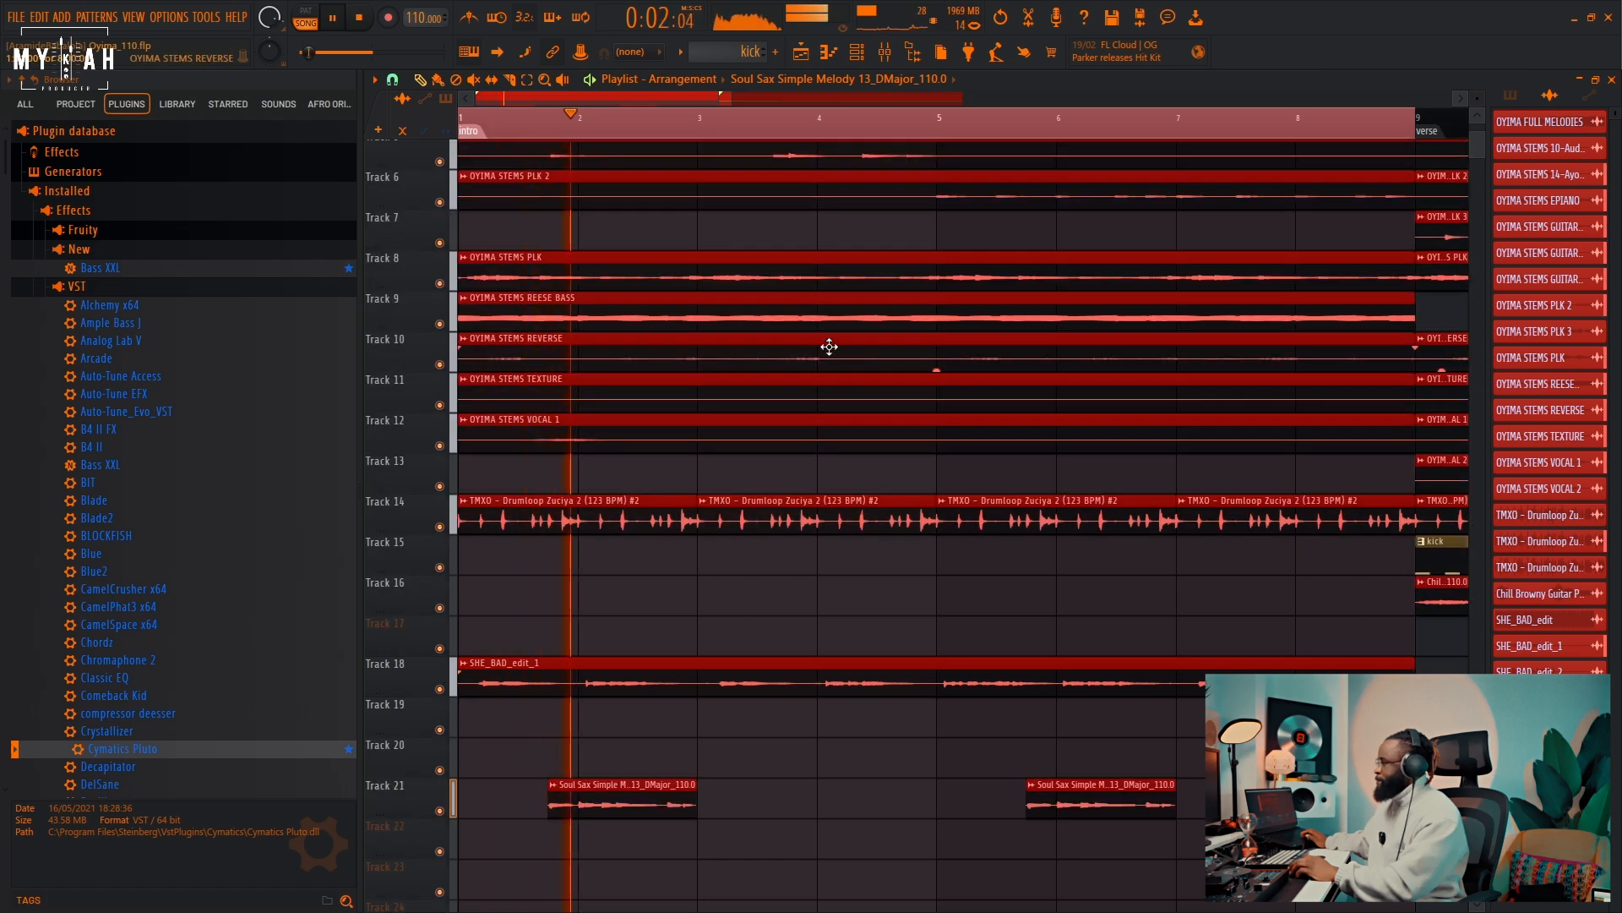
{"action": "scroll", "coordinate": [865, 130], "scroll_direction": "down", "scroll_amount": 4}
{"action": "scroll", "coordinate": [868, 131], "scroll_direction": "down", "scroll_amount": 3}
{"action": "key", "text": "space"}
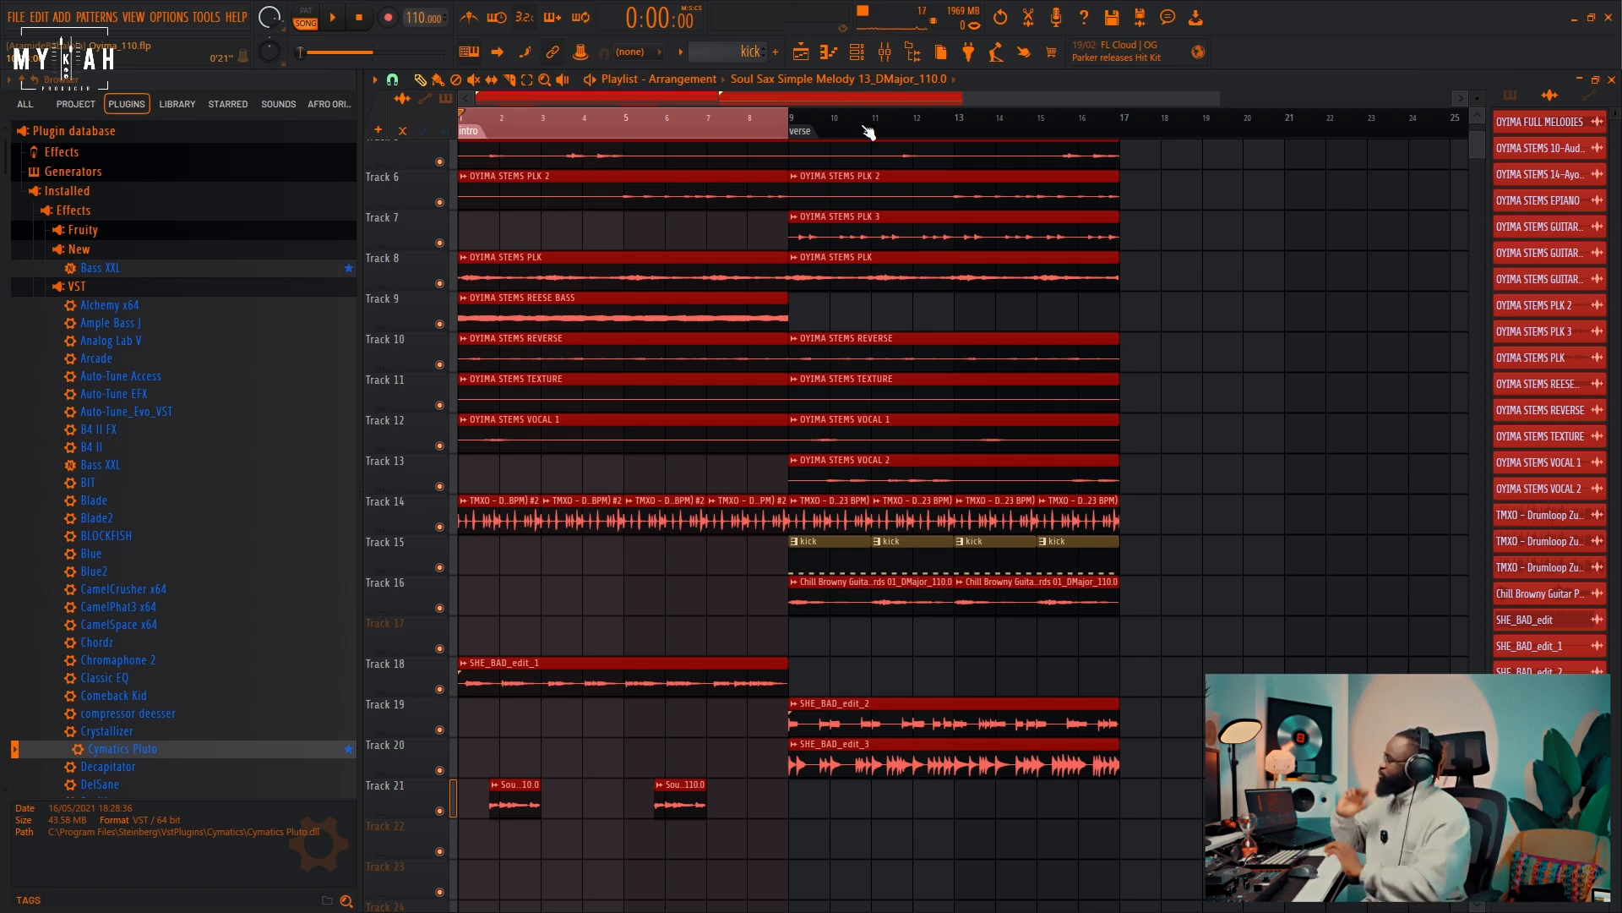
Step: Open Co-Producer on the master channel and return from the sax results to its sample prompt page
{"action": "left_click", "coordinate": [886, 52]}
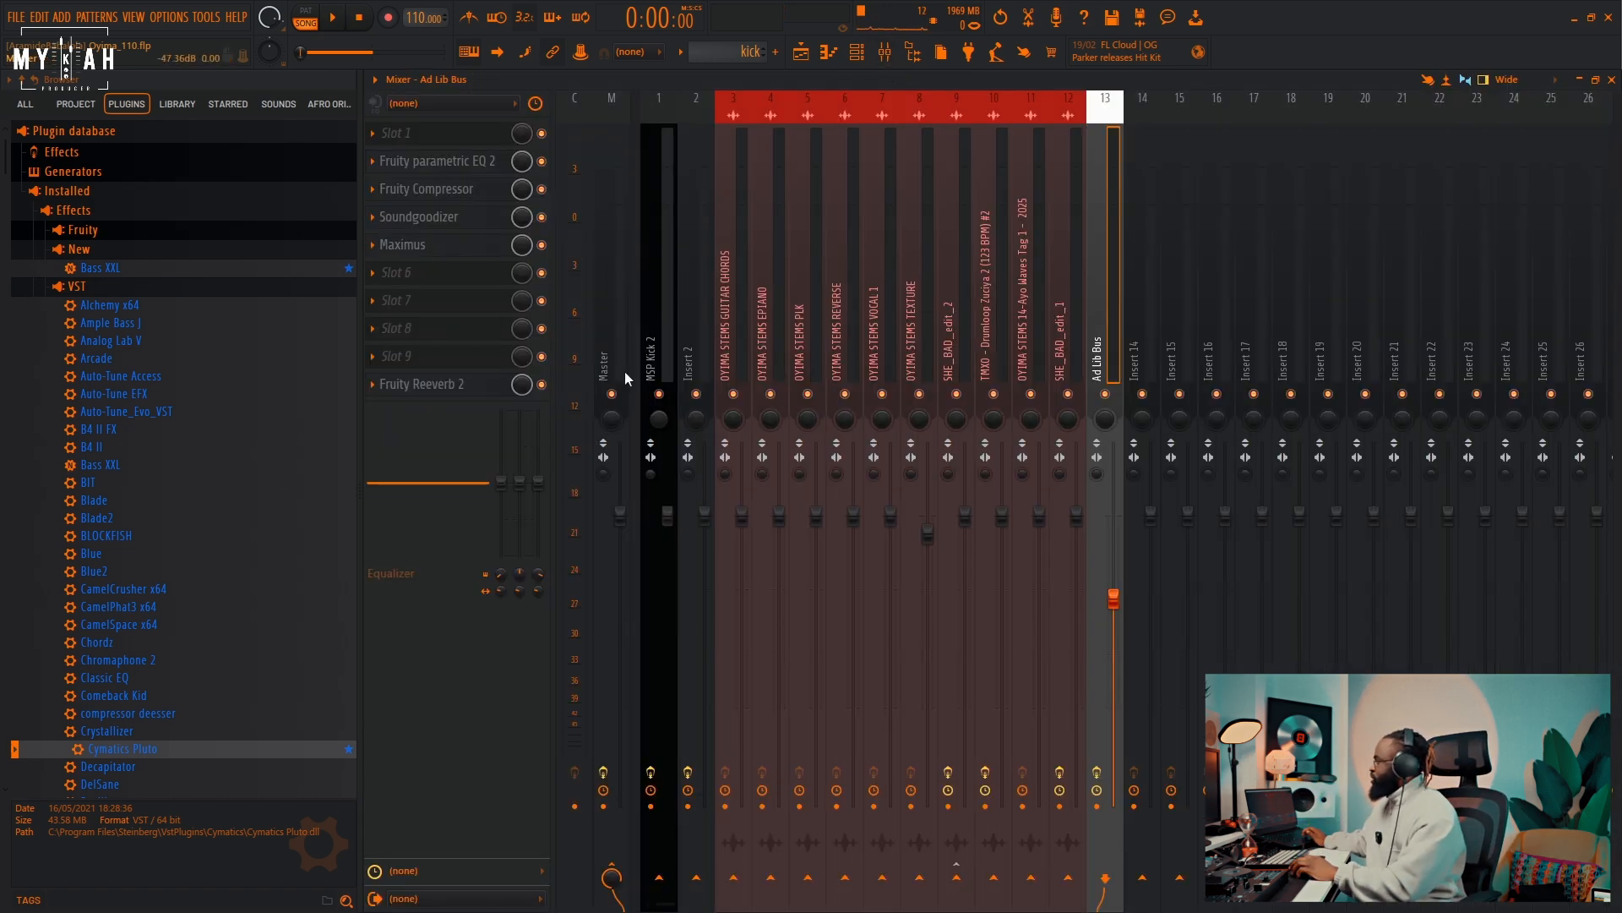
{"action": "left_click", "coordinate": [616, 352]}
{"action": "left_click", "coordinate": [448, 385]}
{"action": "left_click_drag", "start_coordinate": [793, 174], "coordinate": [932, 186]}
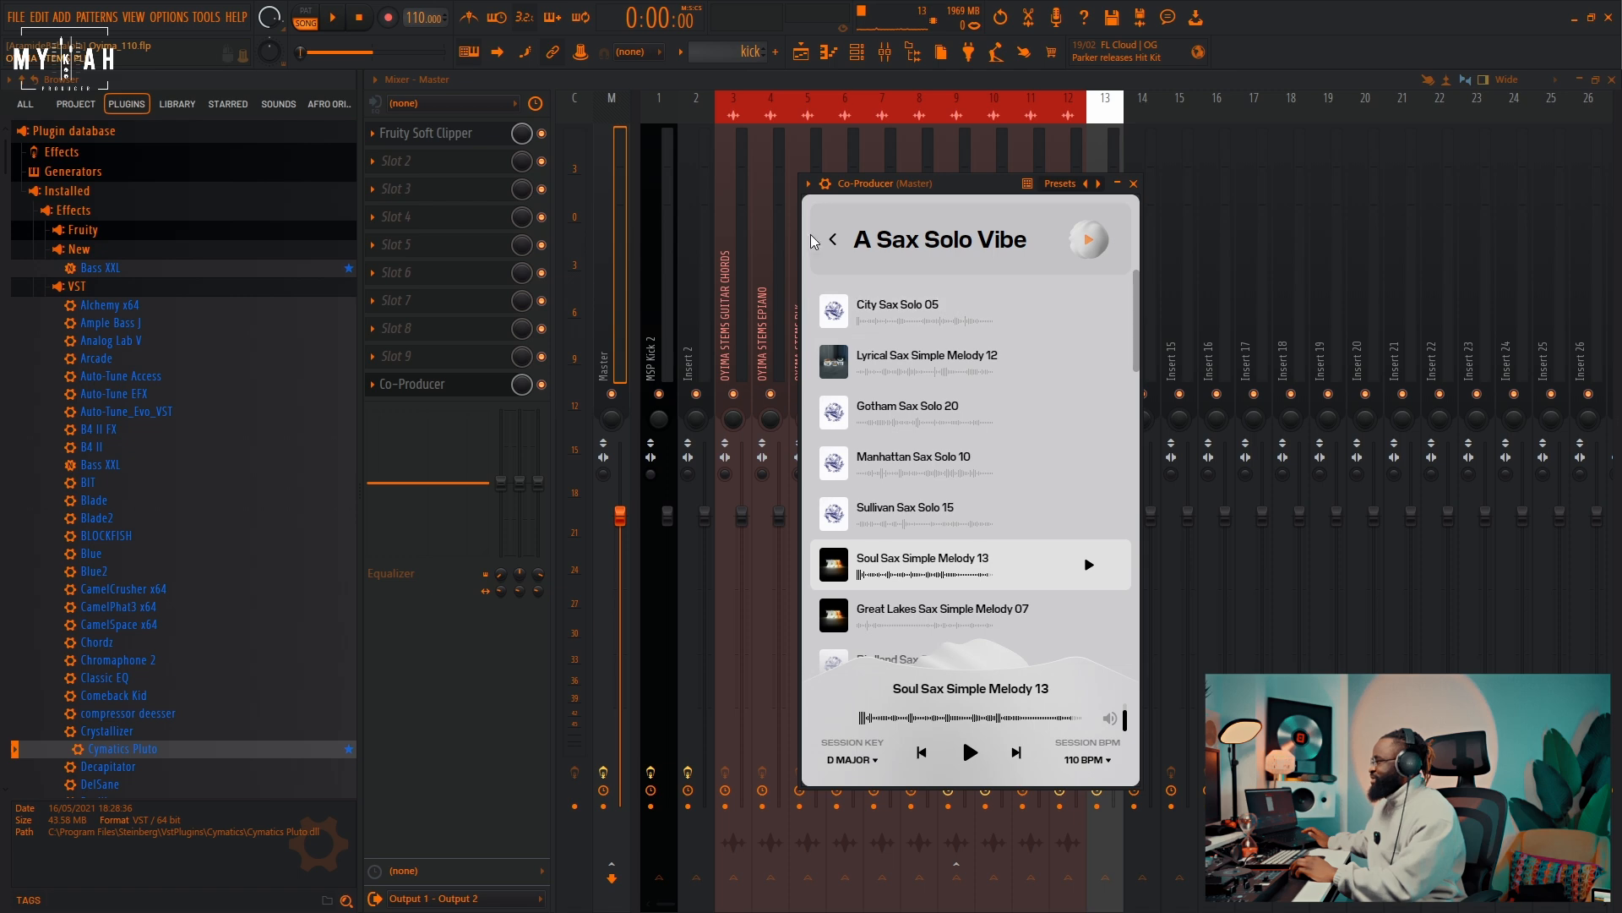
{"action": "left_click", "coordinate": [915, 244]}
{"action": "left_click_drag", "start_coordinate": [927, 184], "coordinate": [1001, 187]}
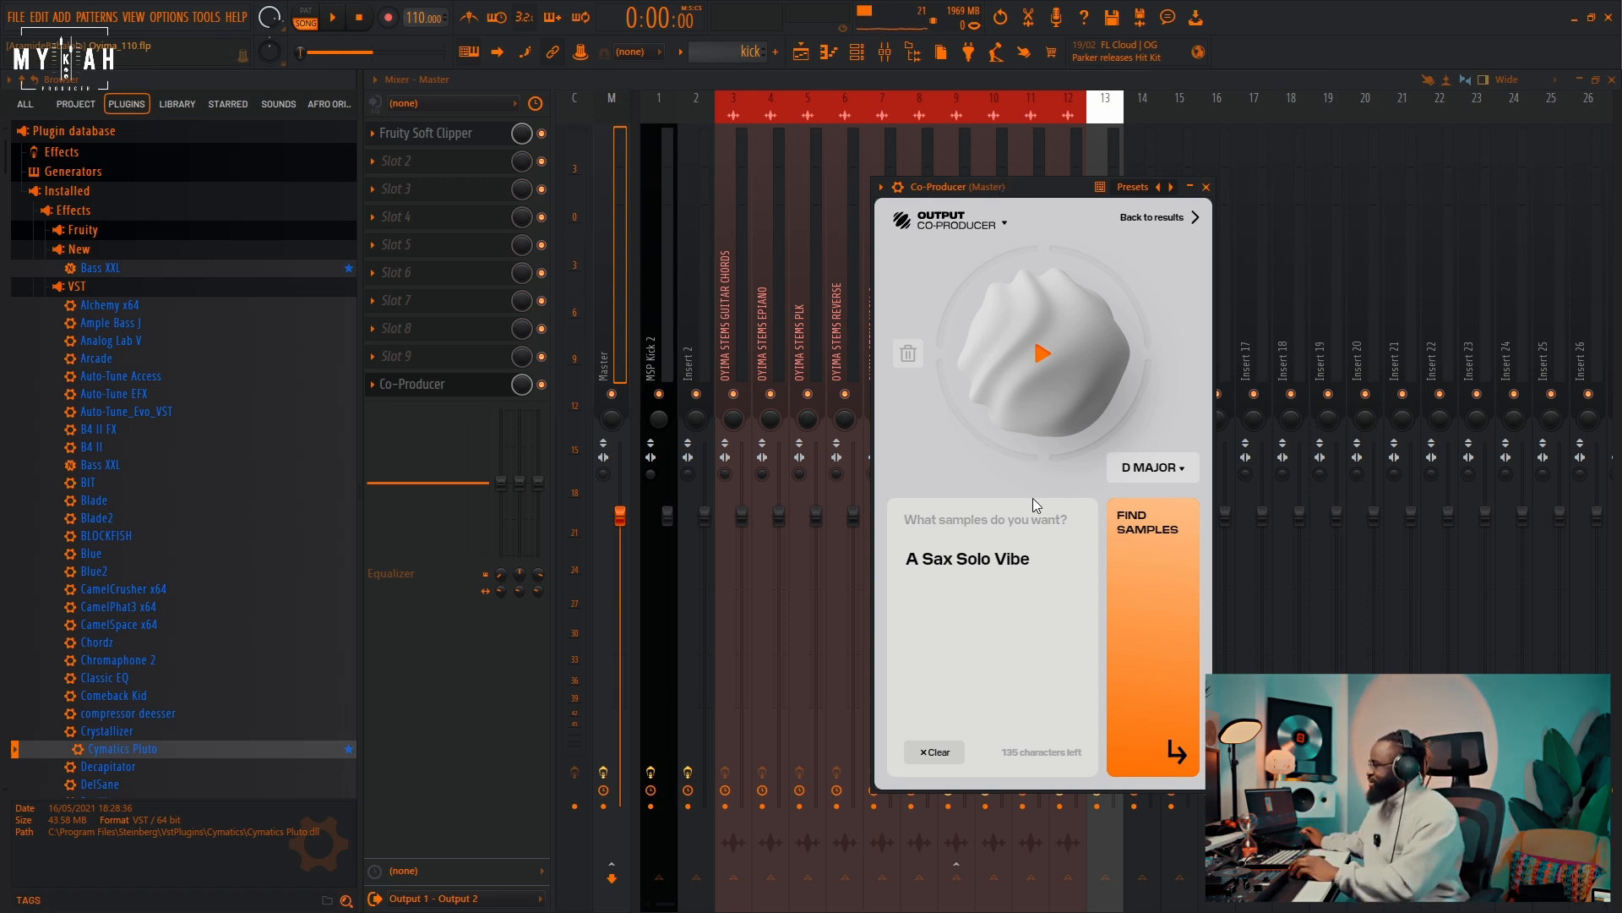
Step: Replace the sample prompt with "An rnb guitar chord" and find matching samples in D Major
{"action": "left_click_drag", "start_coordinate": [1033, 561], "coordinate": [908, 564]}
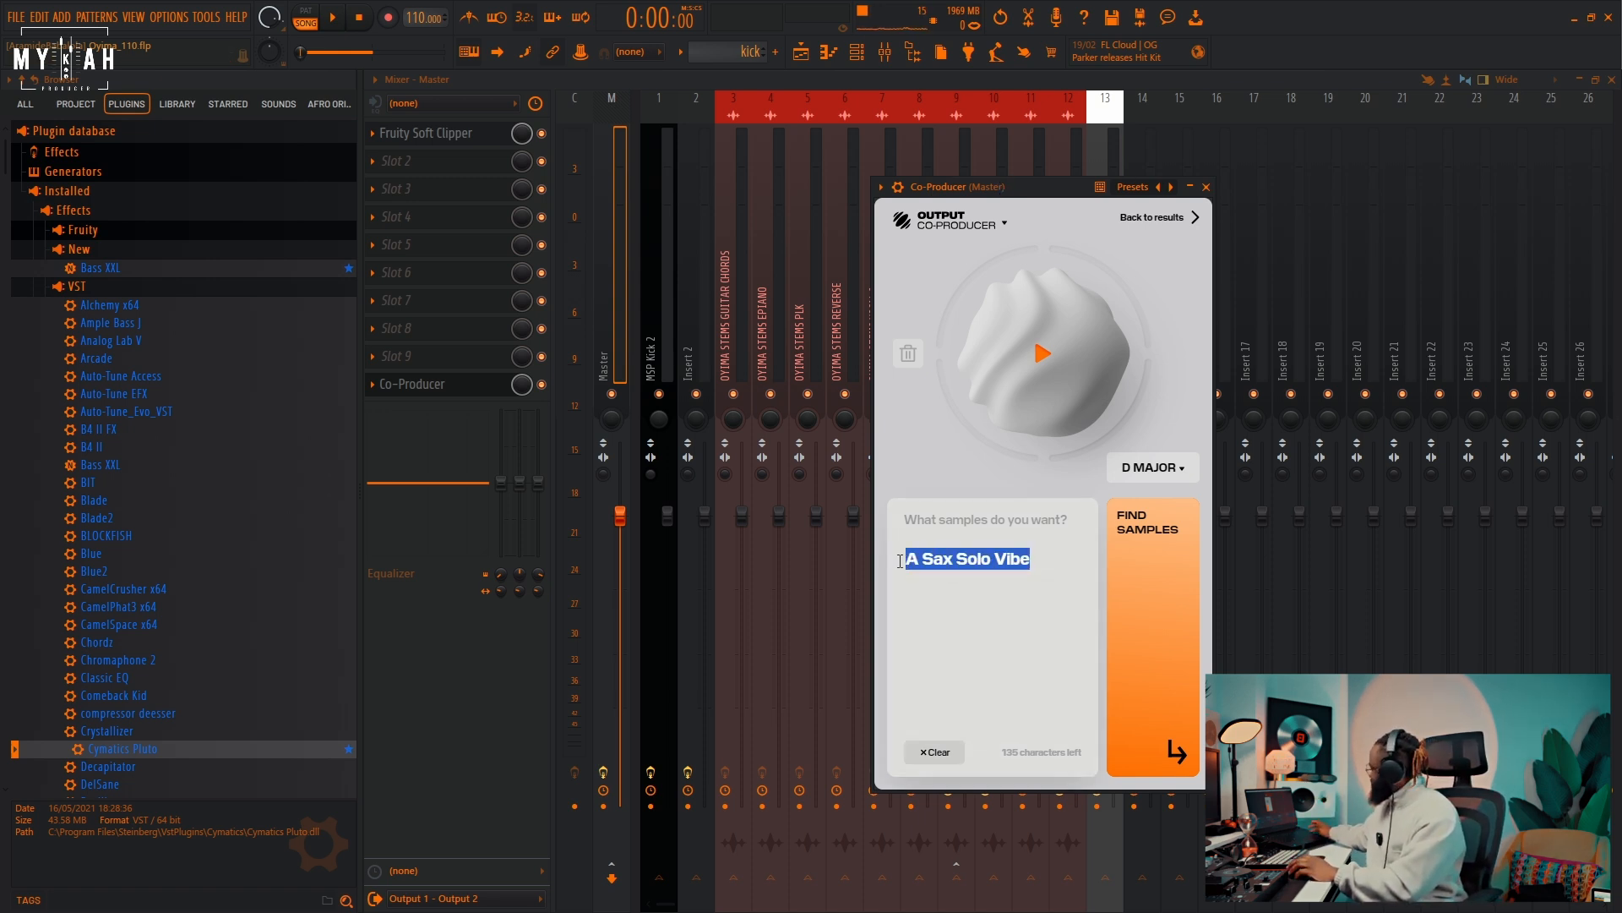
{"action": "type", "text": "An rnb guitar chord"}
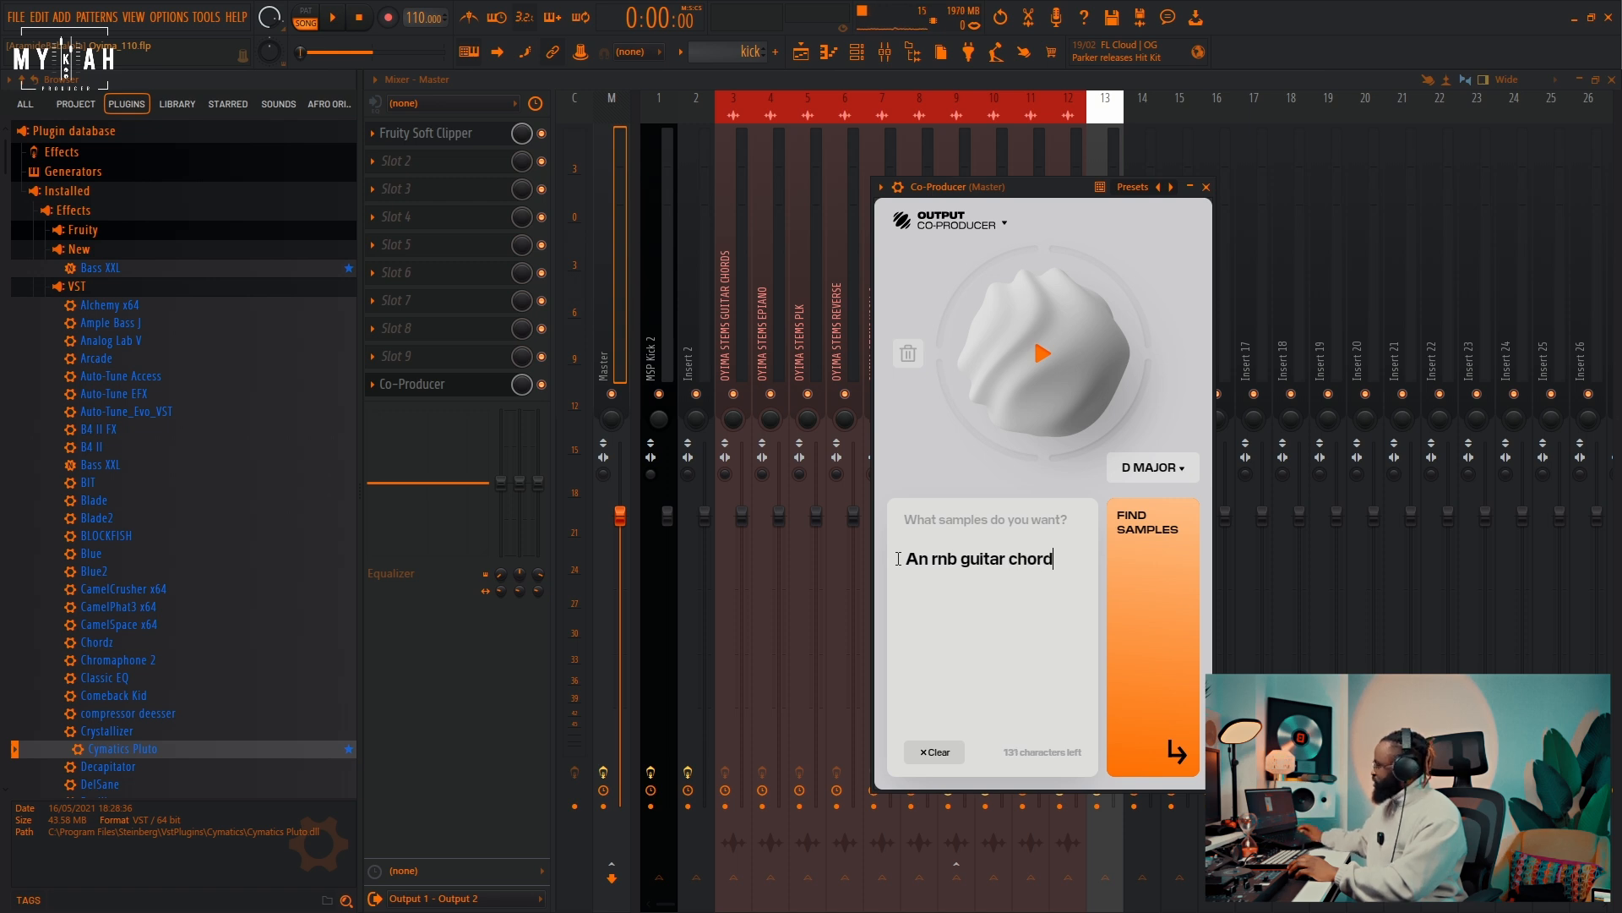
{"action": "left_click", "coordinate": [1184, 669]}
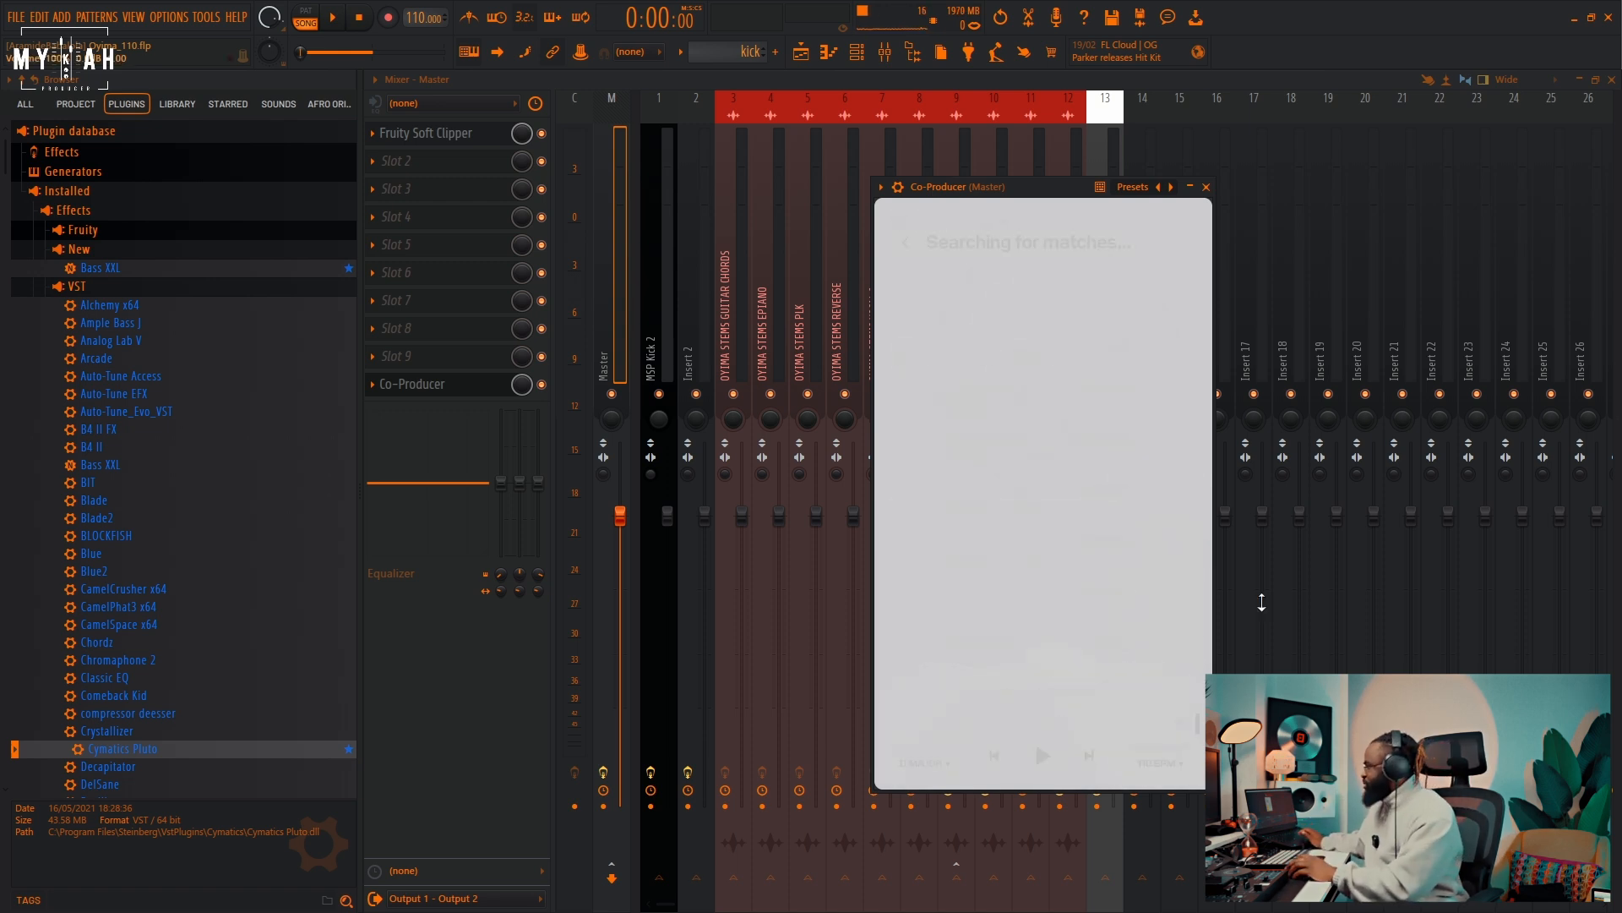
{"action": "left_click_drag", "start_coordinate": [1025, 185], "coordinate": [1002, 197]}
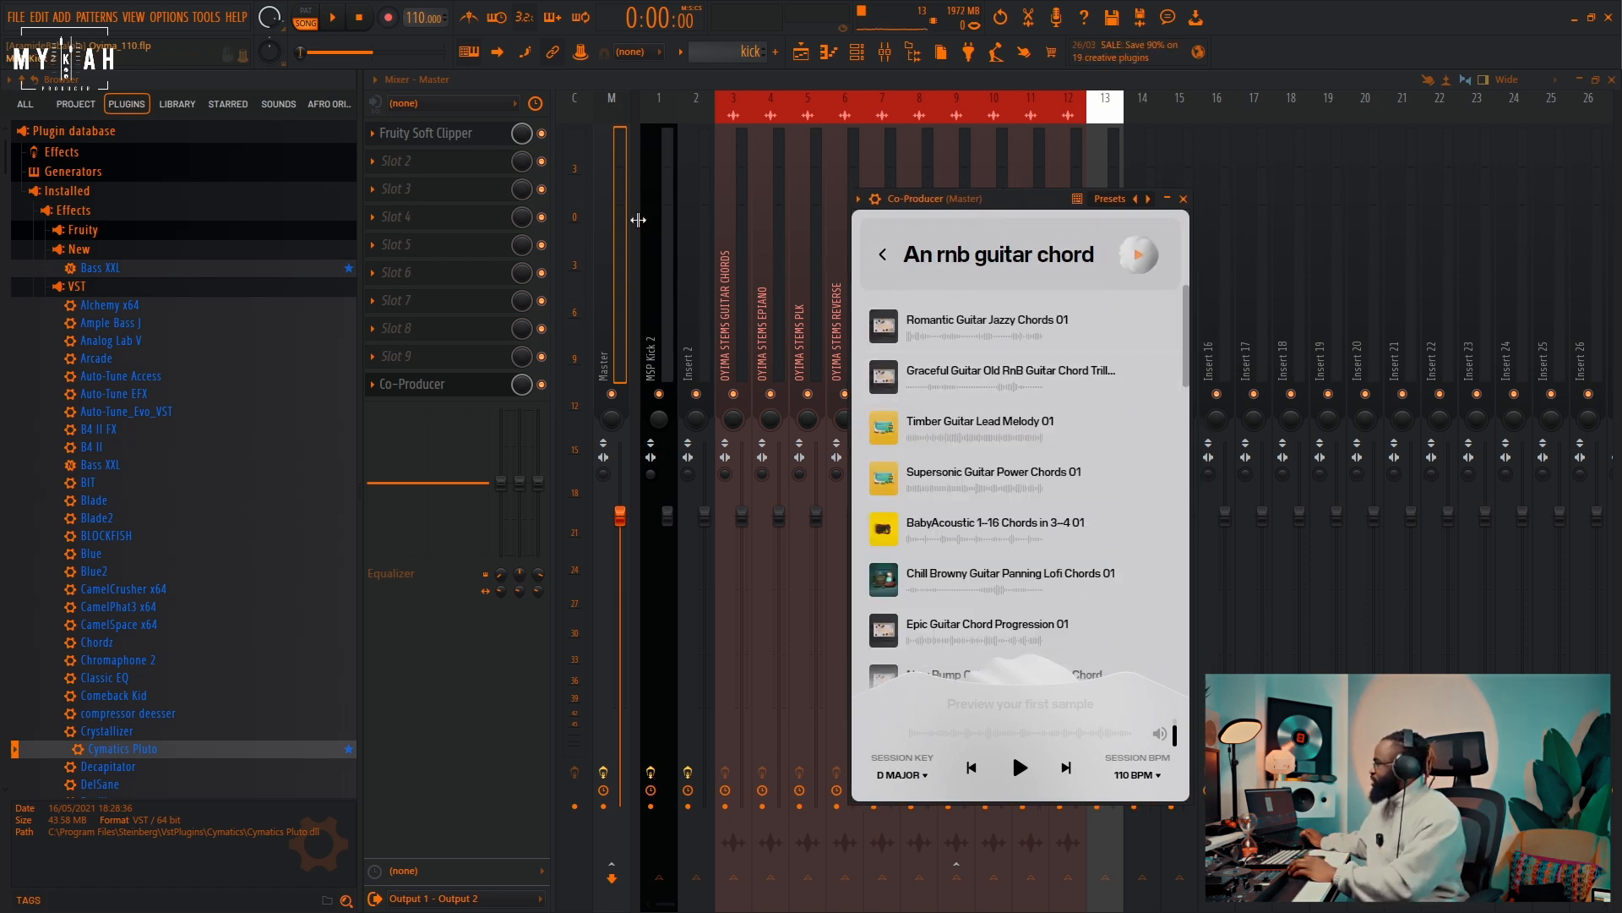
Step: Play the song and audition the guitar results in order, from Romantic Guitar Jazzy Chords 01 through Chill Browny Guitar Panning Lofi Chords 01
{"action": "left_click", "coordinate": [338, 21]}
{"action": "left_click", "coordinate": [1139, 332]}
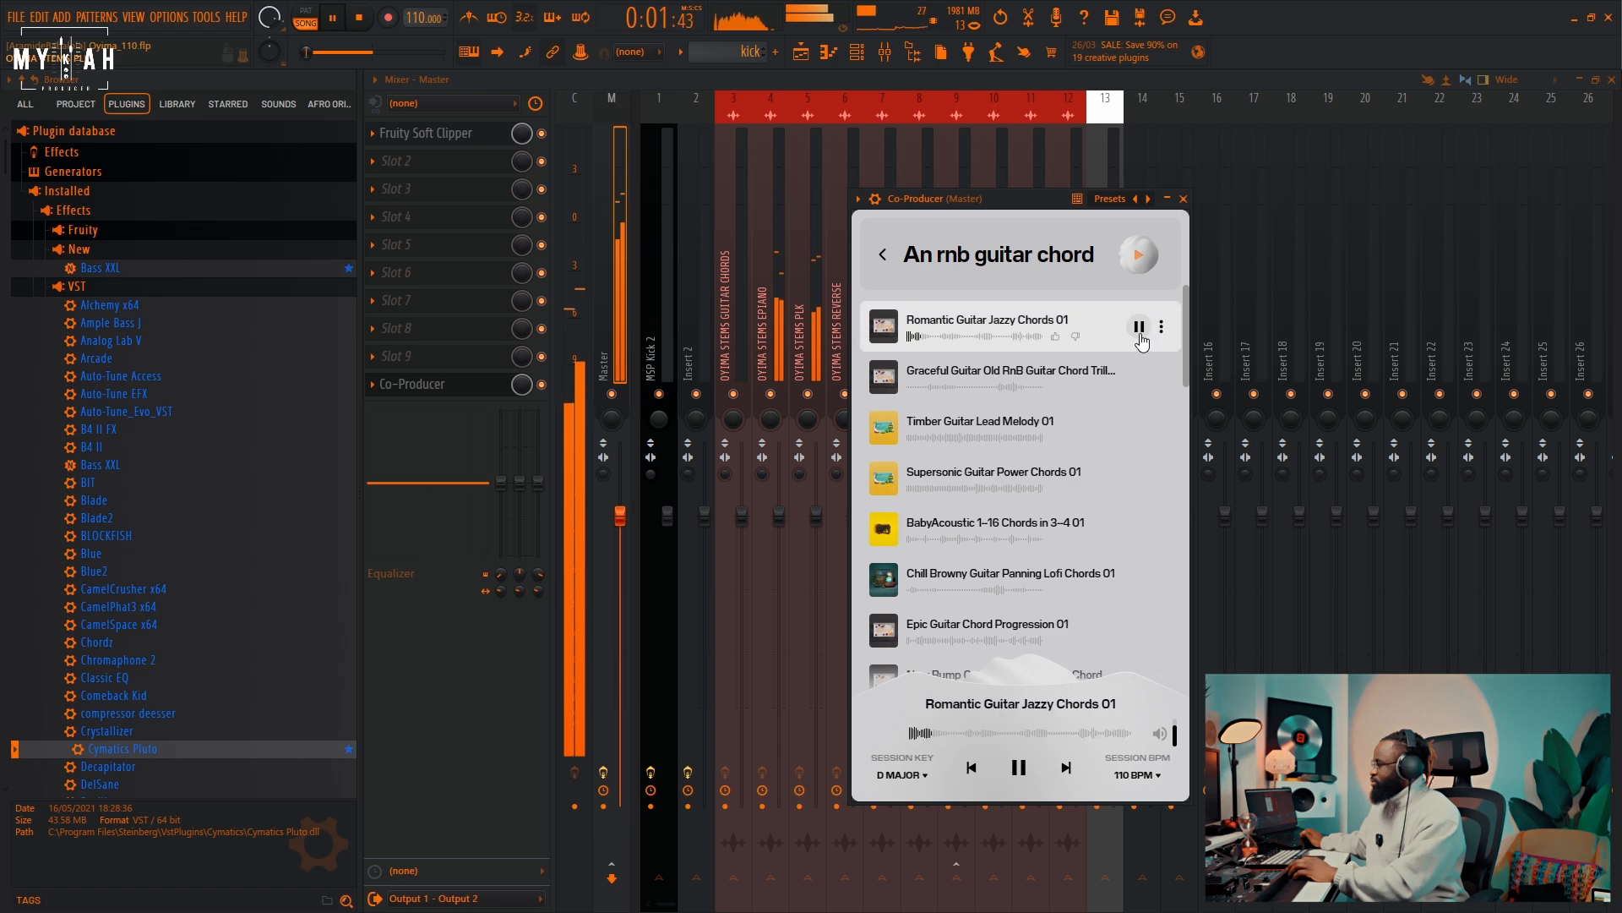
{"action": "left_click", "coordinate": [1139, 379]}
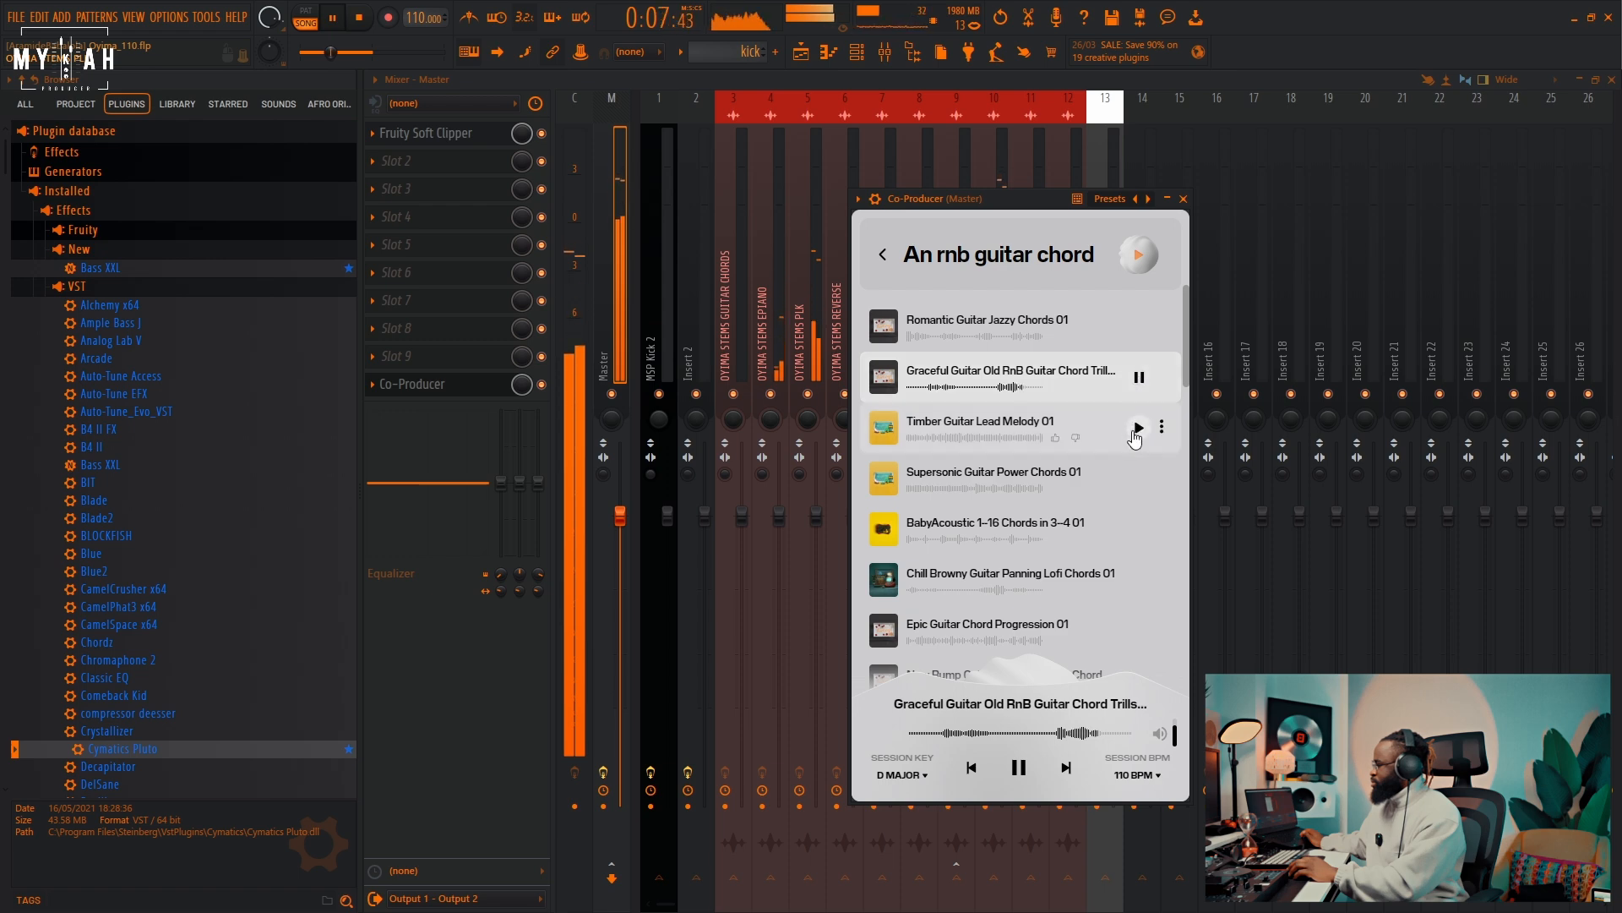
{"action": "left_click", "coordinate": [1139, 428]}
{"action": "left_click", "coordinate": [1139, 479]}
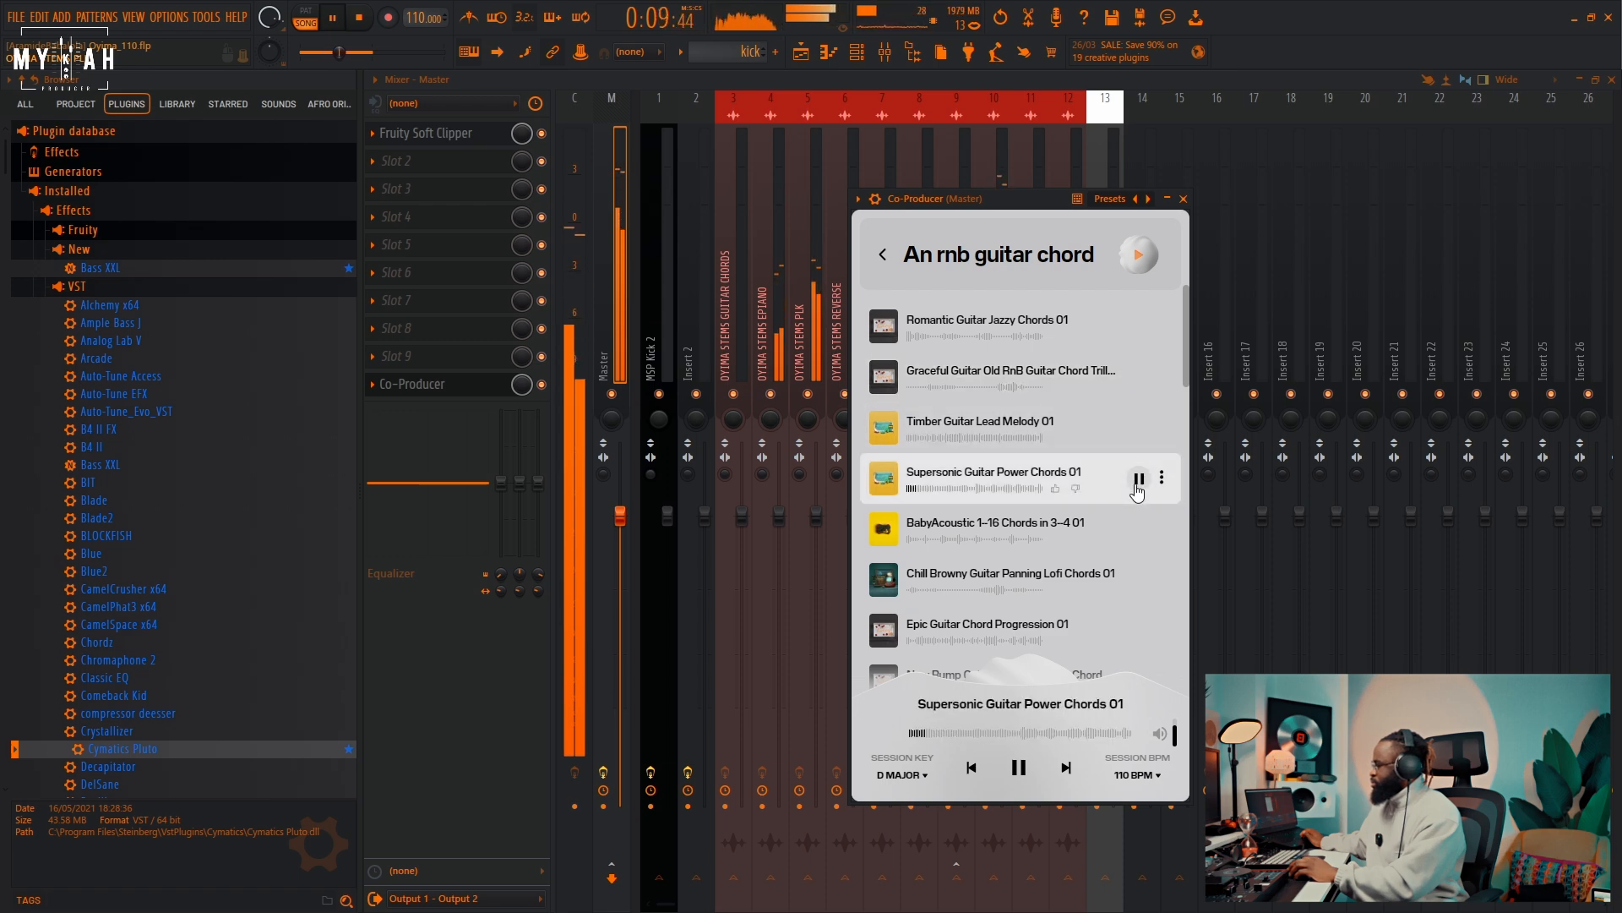
{"action": "left_click", "coordinate": [1138, 530]}
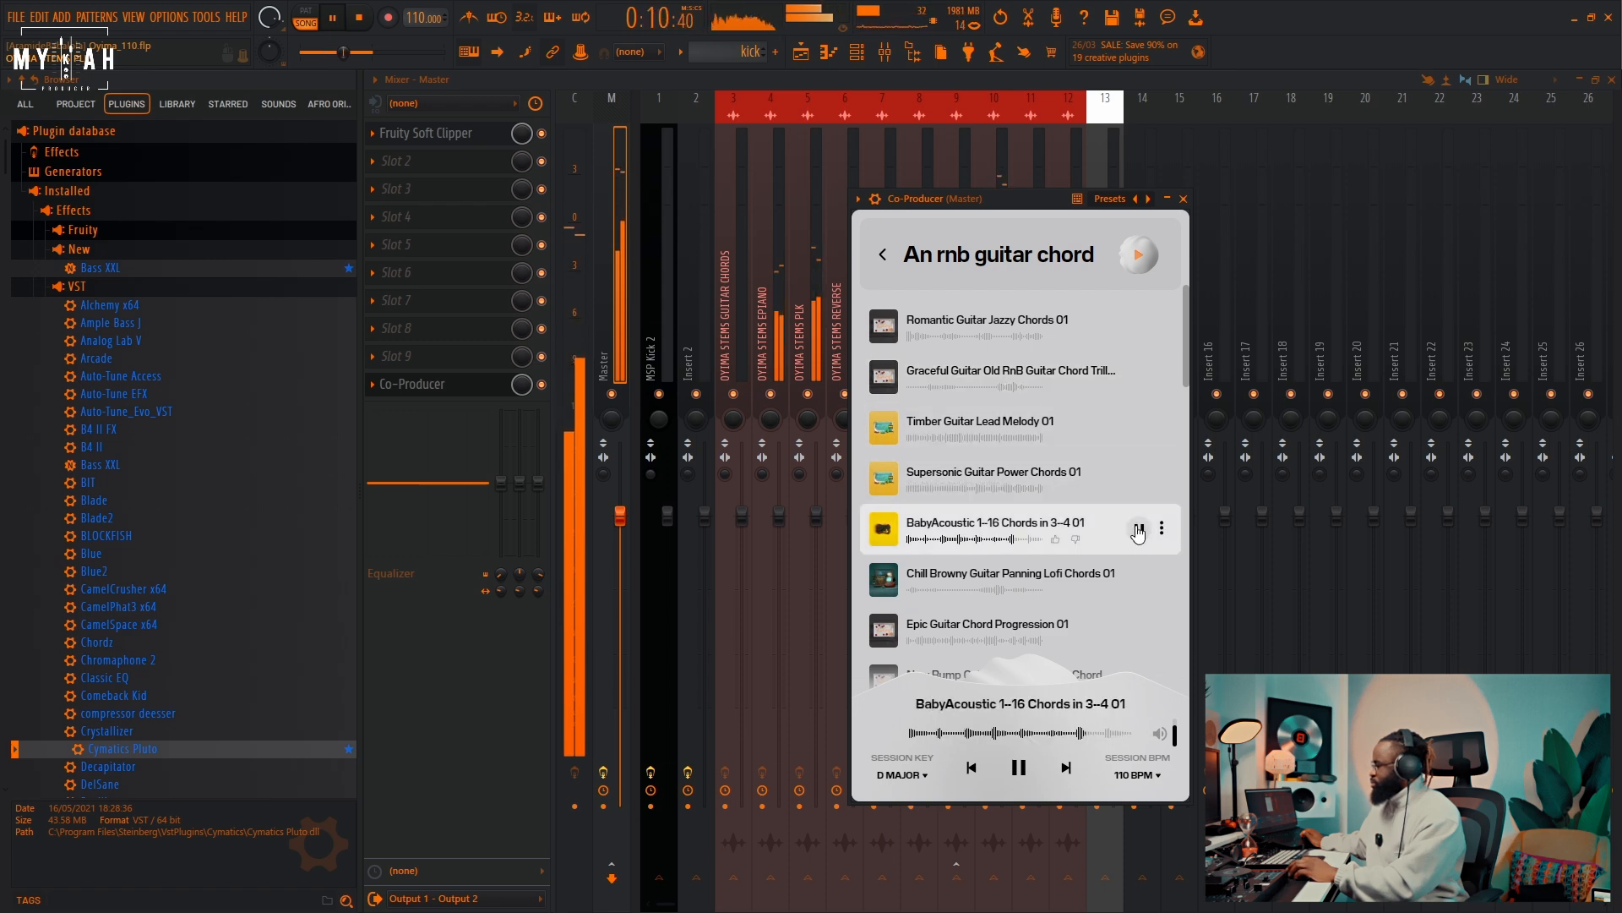
{"action": "left_click", "coordinate": [1139, 580]}
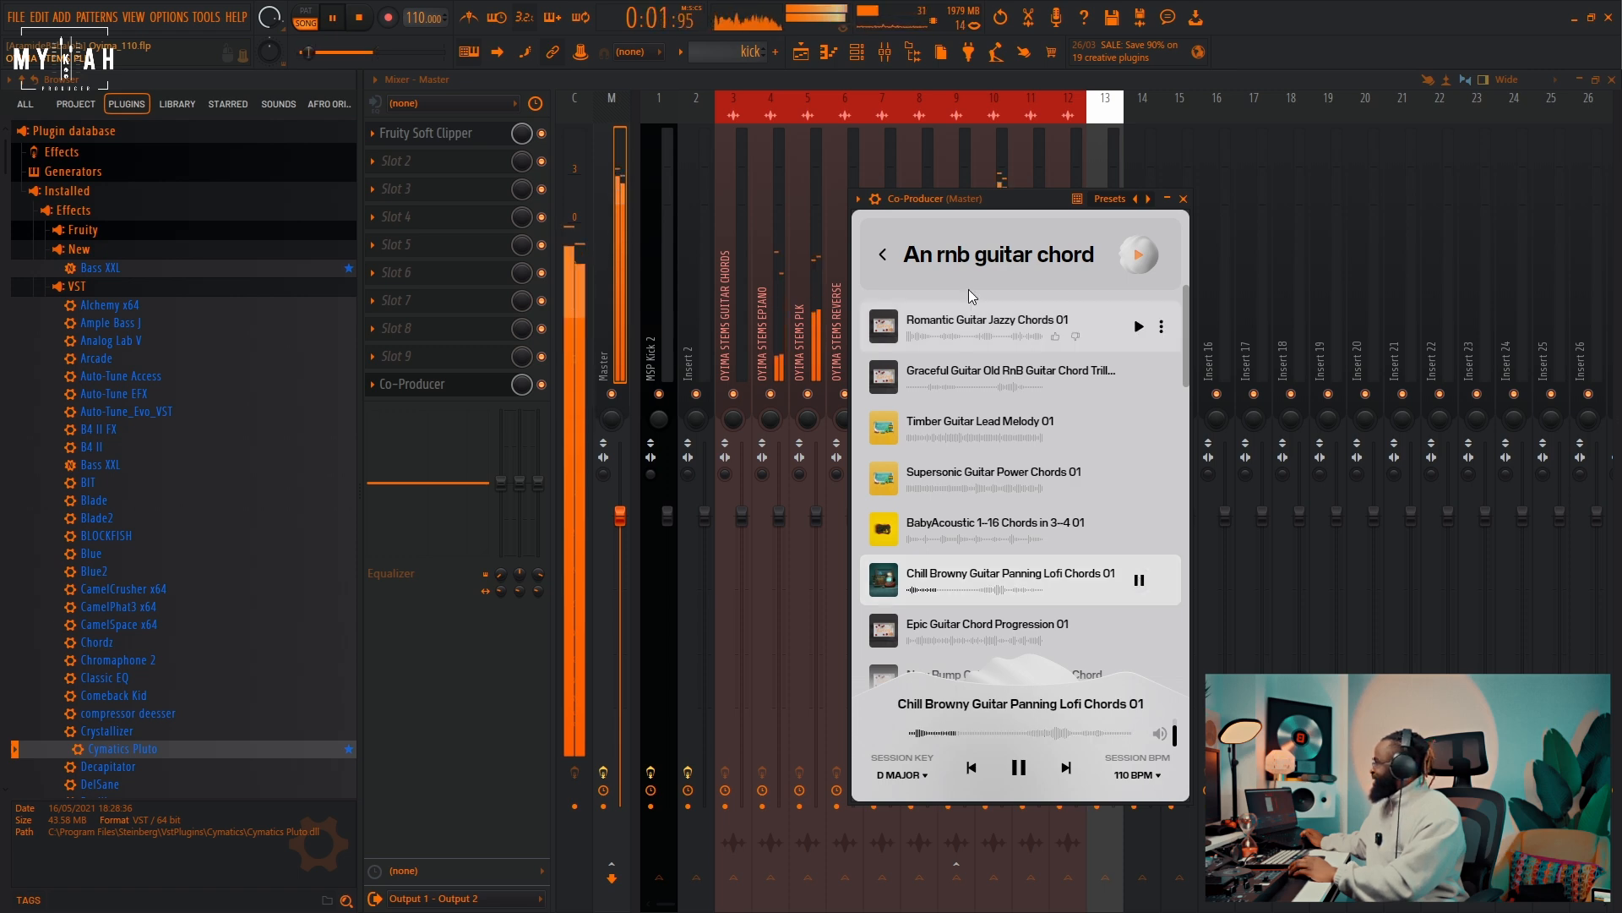
Step: Stop the song and replay the Chill Browny Guitar Panning Lofi Chords 01 preview on its own
{"action": "left_click", "coordinate": [1139, 581]}
{"action": "left_click", "coordinate": [1139, 581]}
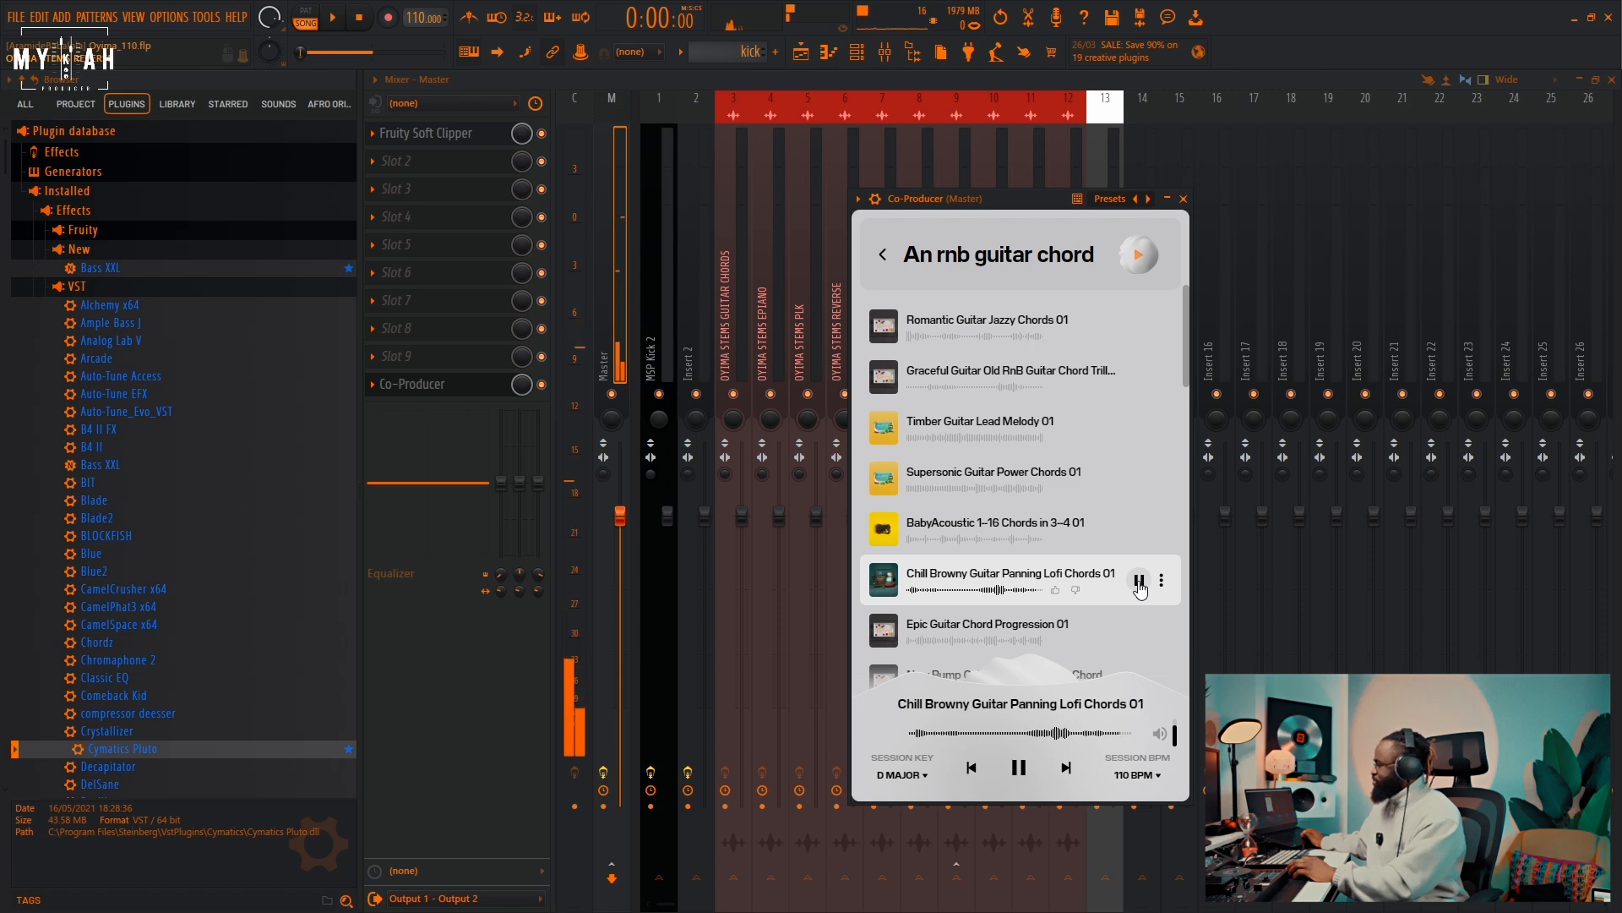
{"action": "left_click", "coordinate": [1139, 581]}
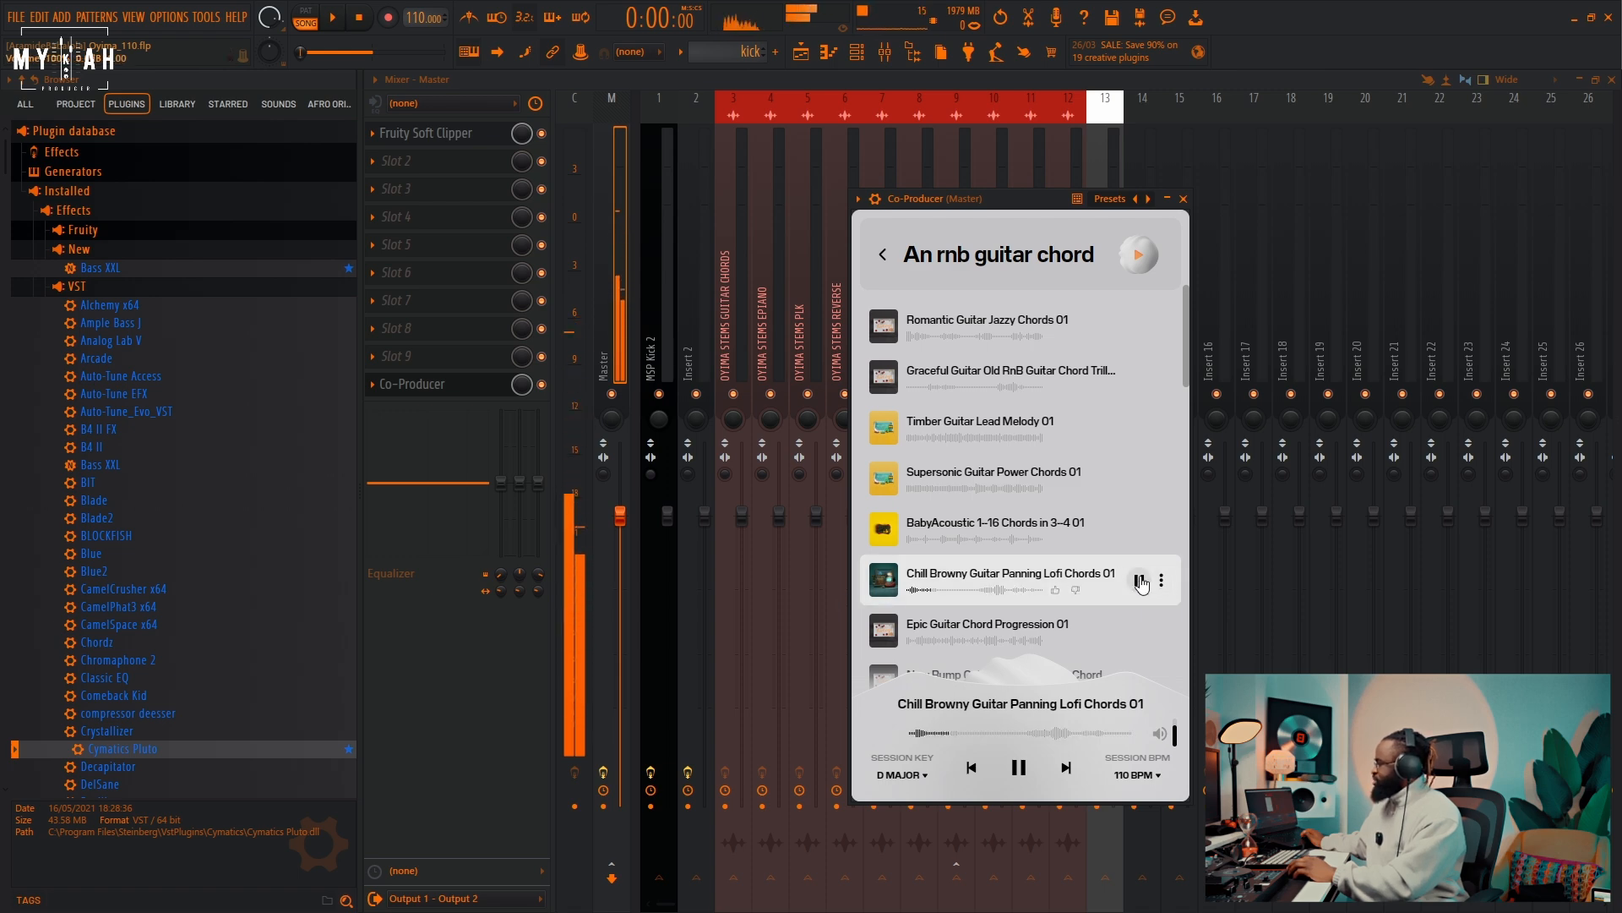
Step: Place Chill Browny Guitar Panning Lofi Chords 01 on Track 22 at bar 1, add a copy at bar 5, and listen through the intro
{"action": "left_click_drag", "start_coordinate": [897, 589], "coordinate": [469, 786]}
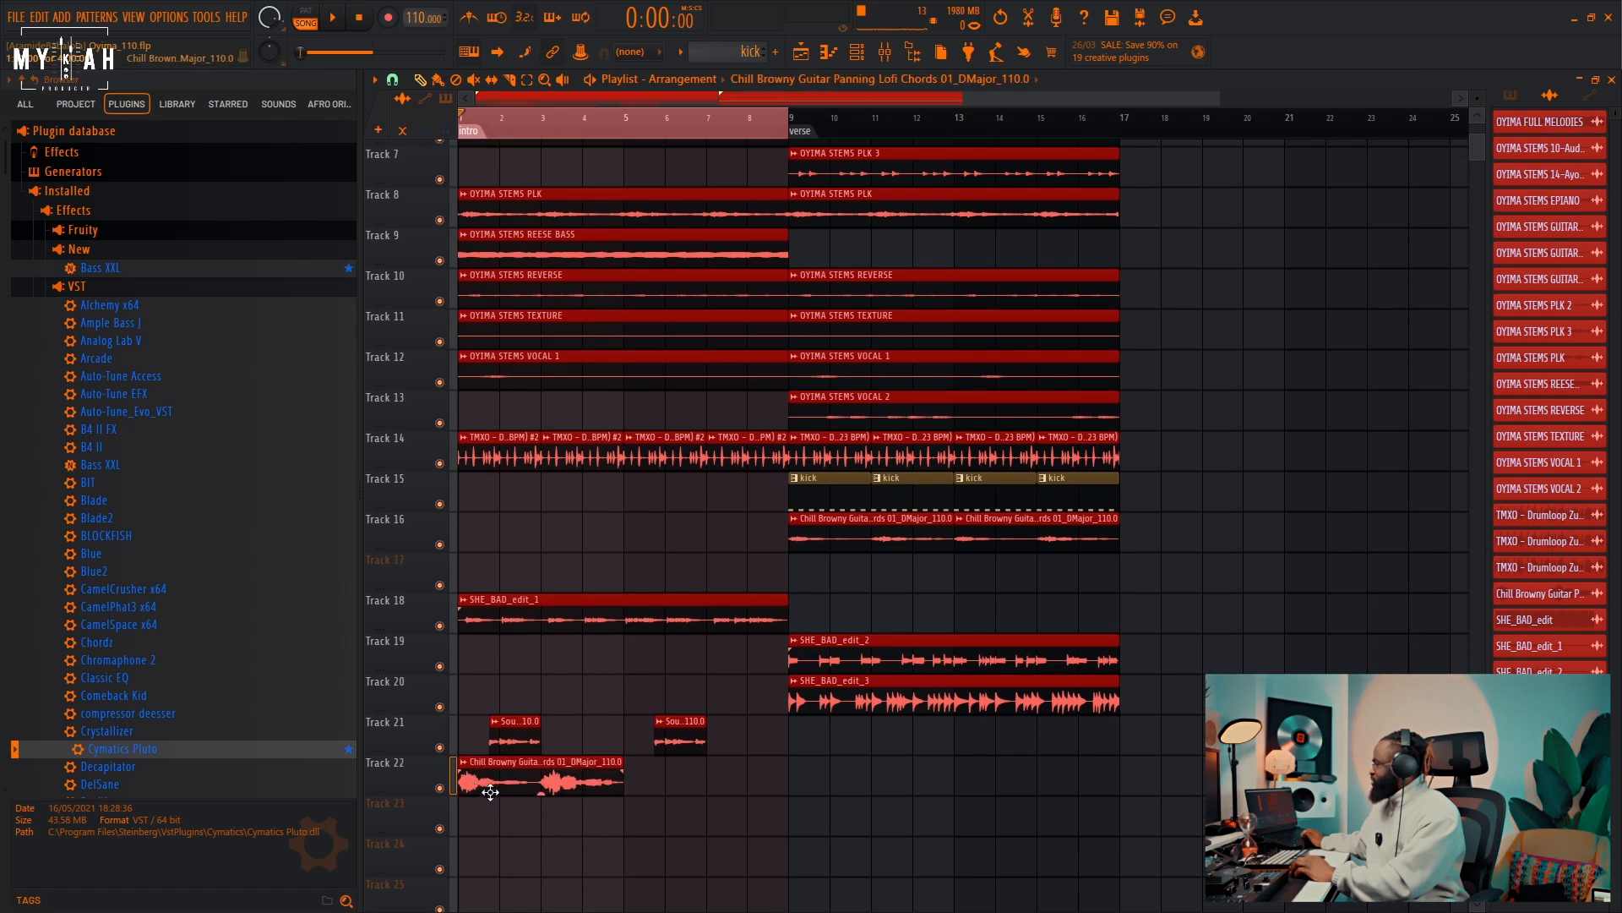
{"action": "key", "text": "space"}
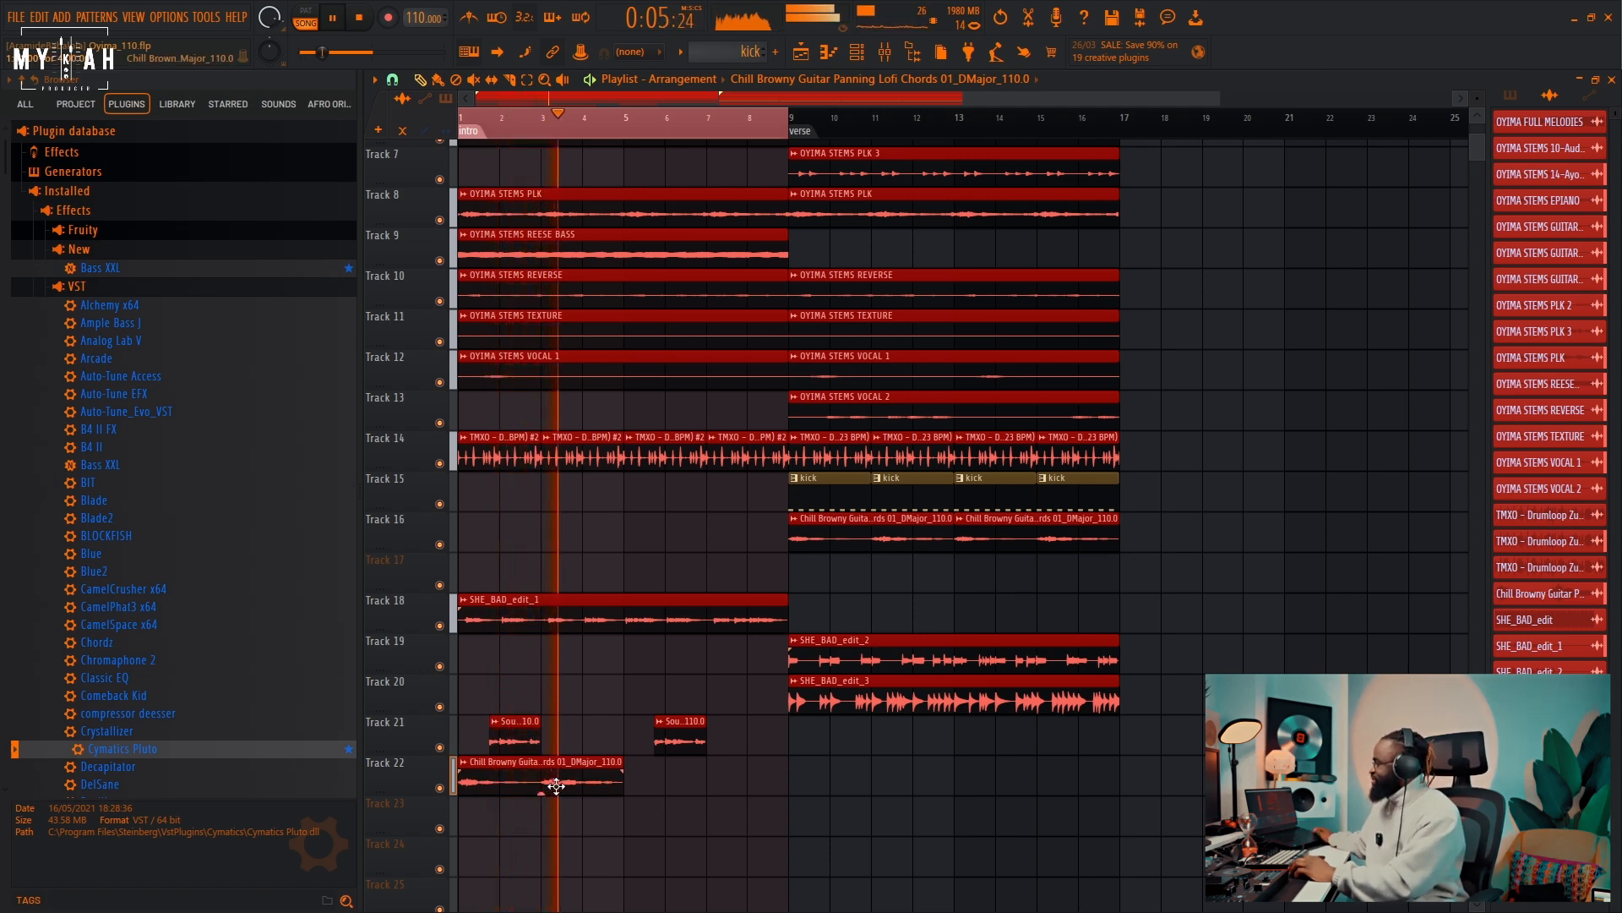
{"action": "left_click_drag", "start_coordinate": [526, 782], "coordinate": [700, 810]}
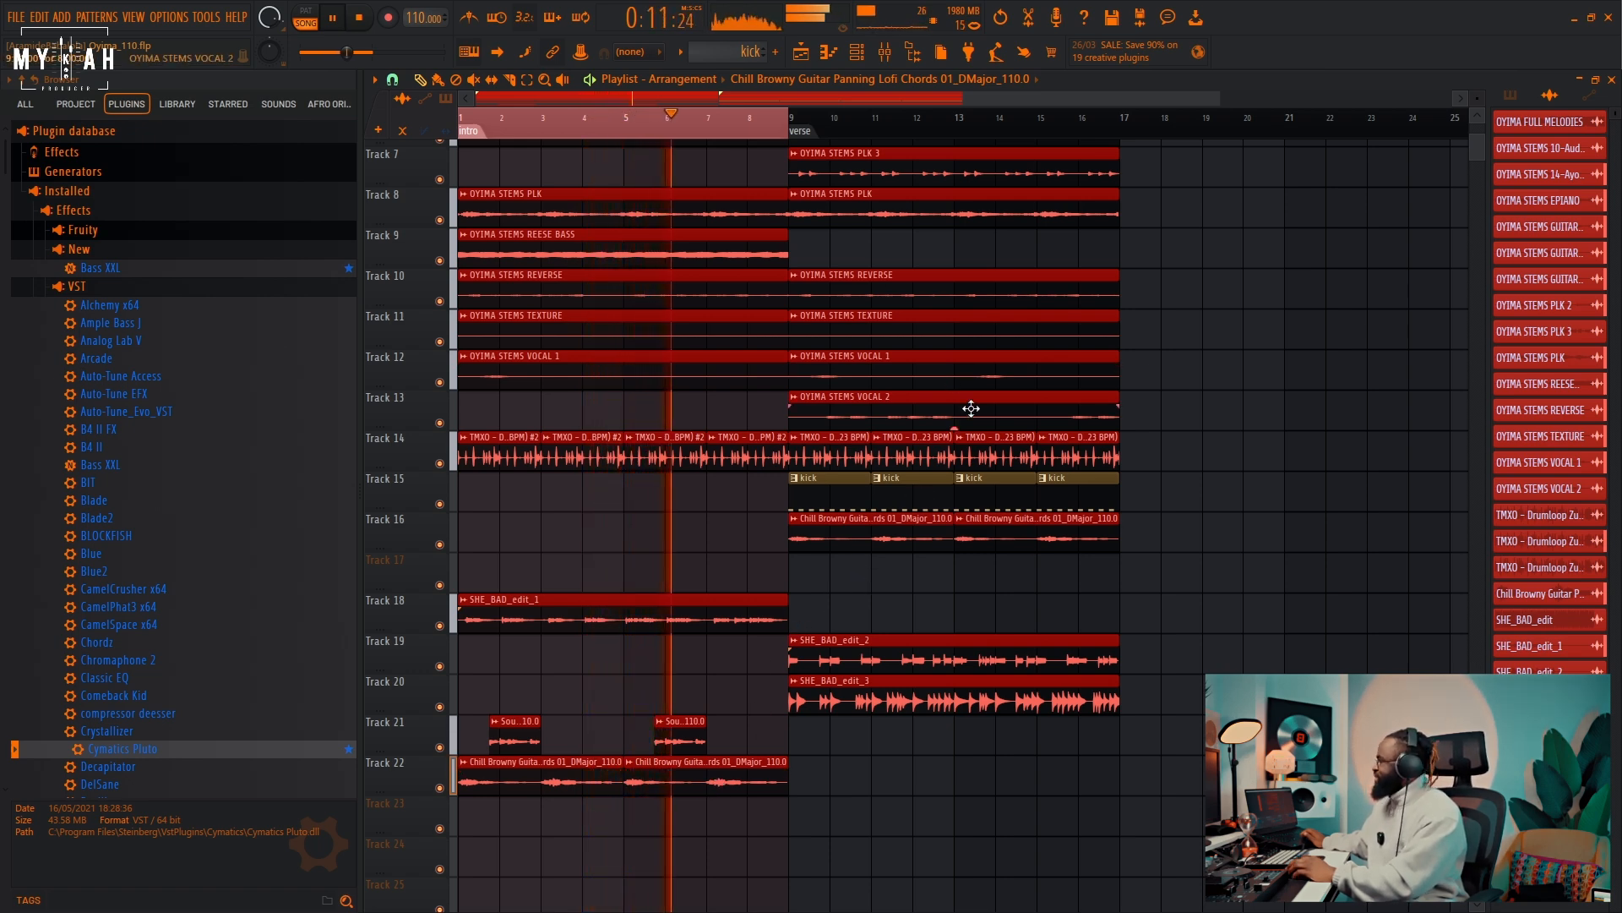
{"action": "left_click_drag", "start_coordinate": [1218, 101], "coordinate": [784, 140]}
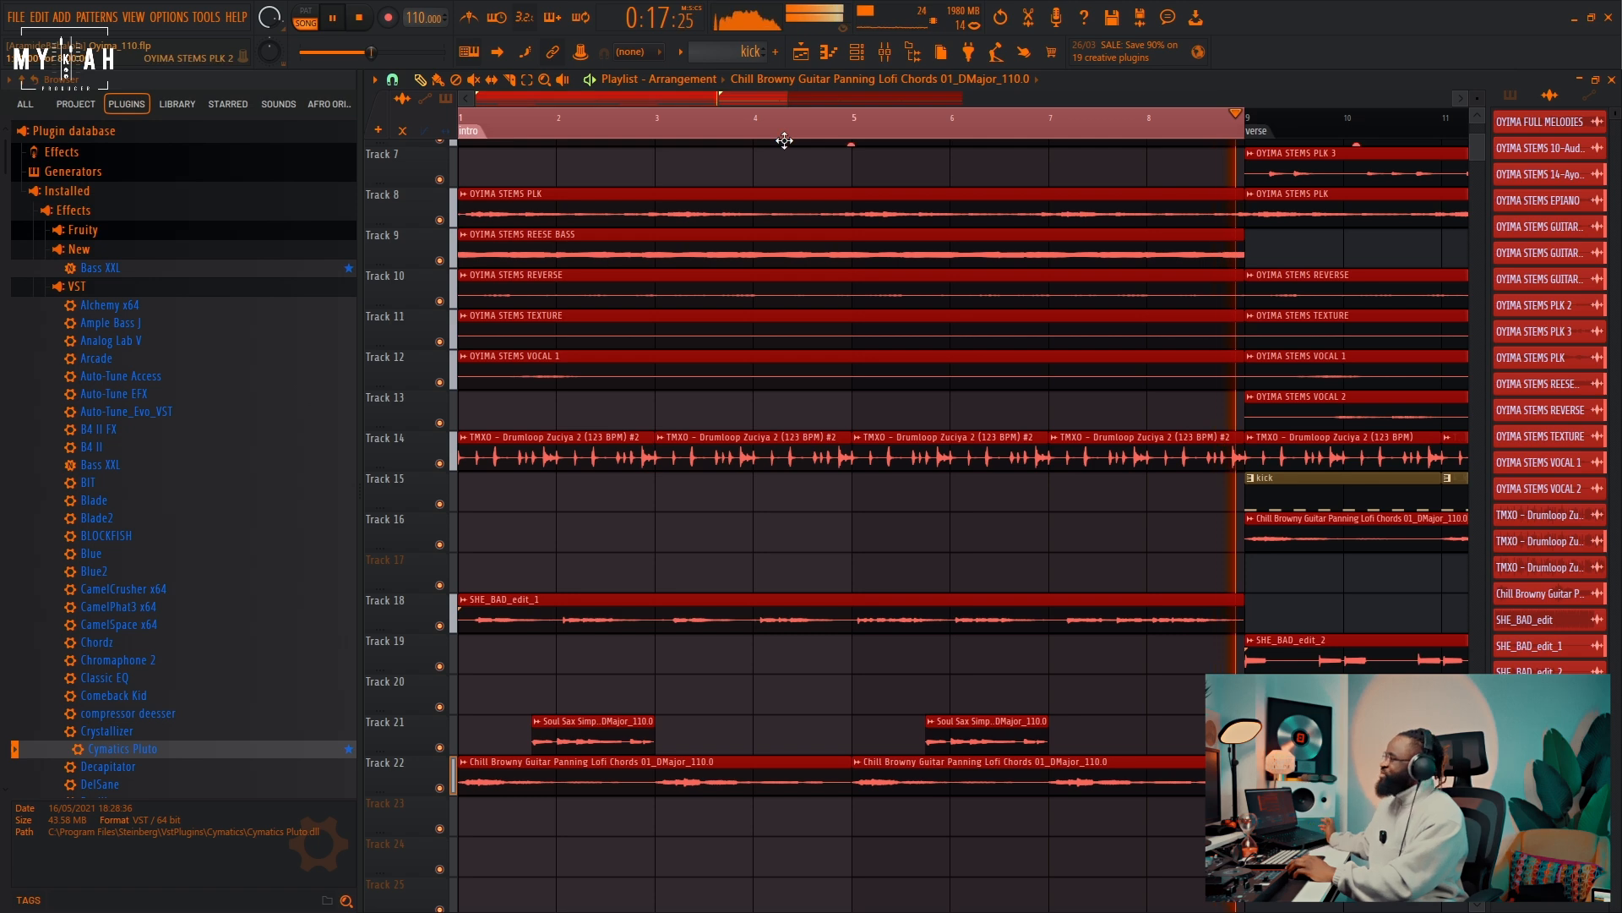
{"action": "key", "text": "space"}
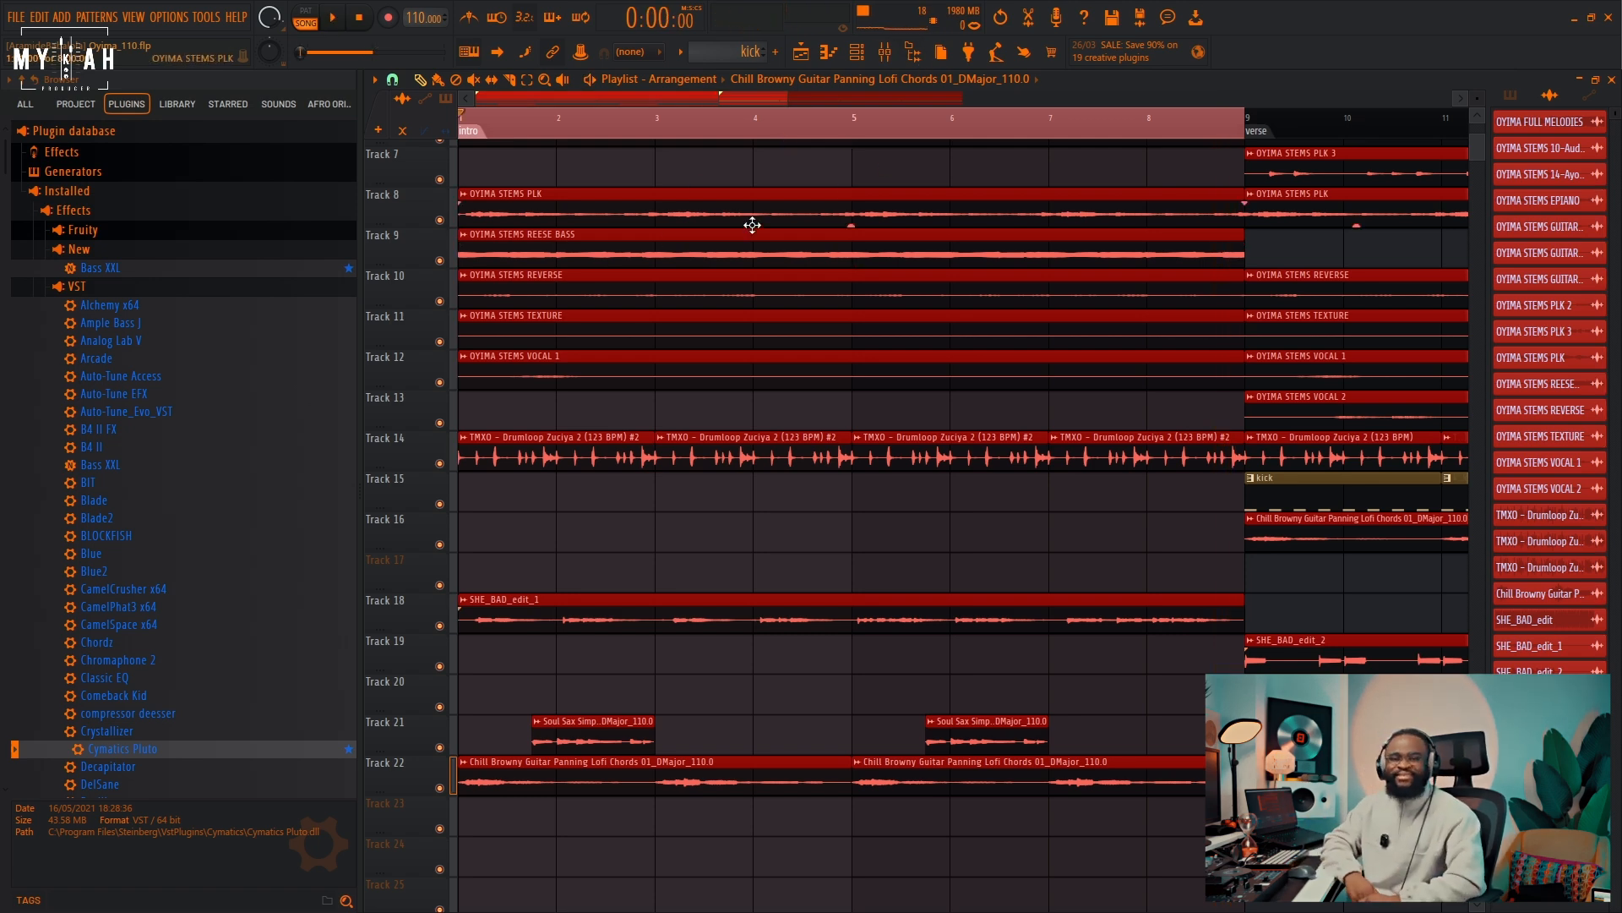